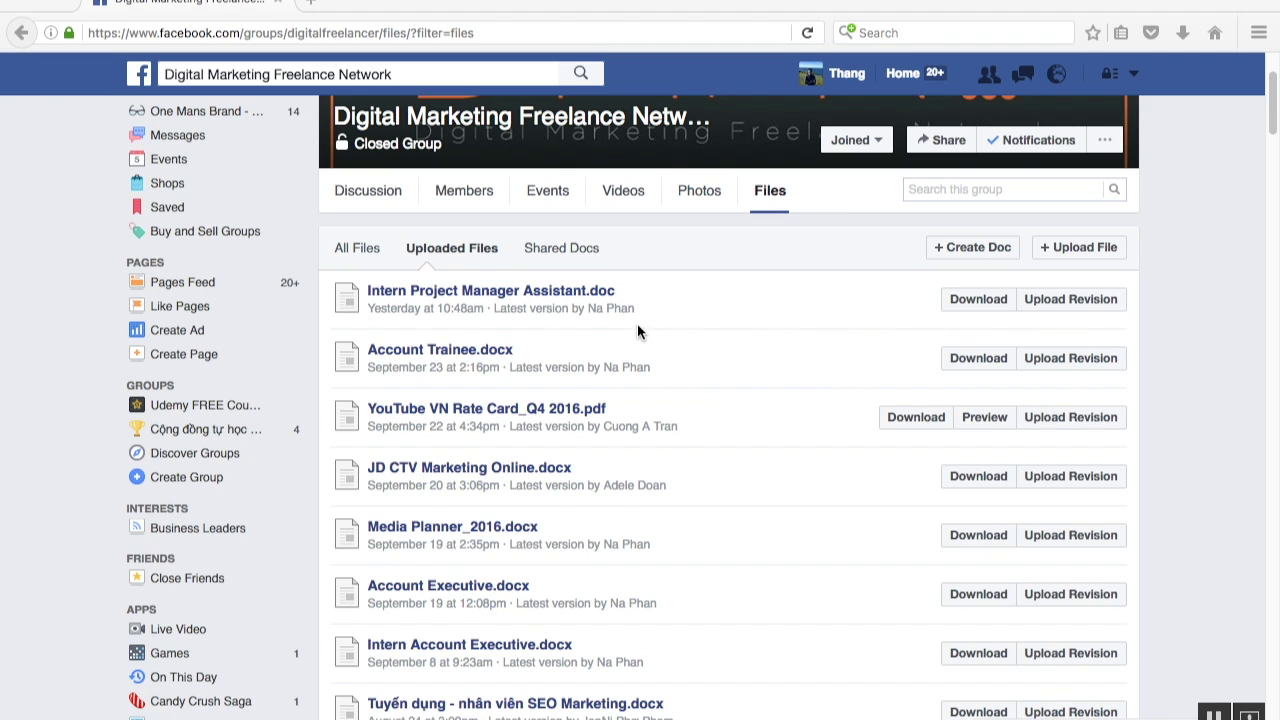
Step: Scroll up and down through the Facebook group's Files list
{"action": "scroll", "coordinate": [689, 460], "scroll_direction": "up", "scroll_amount": 1}
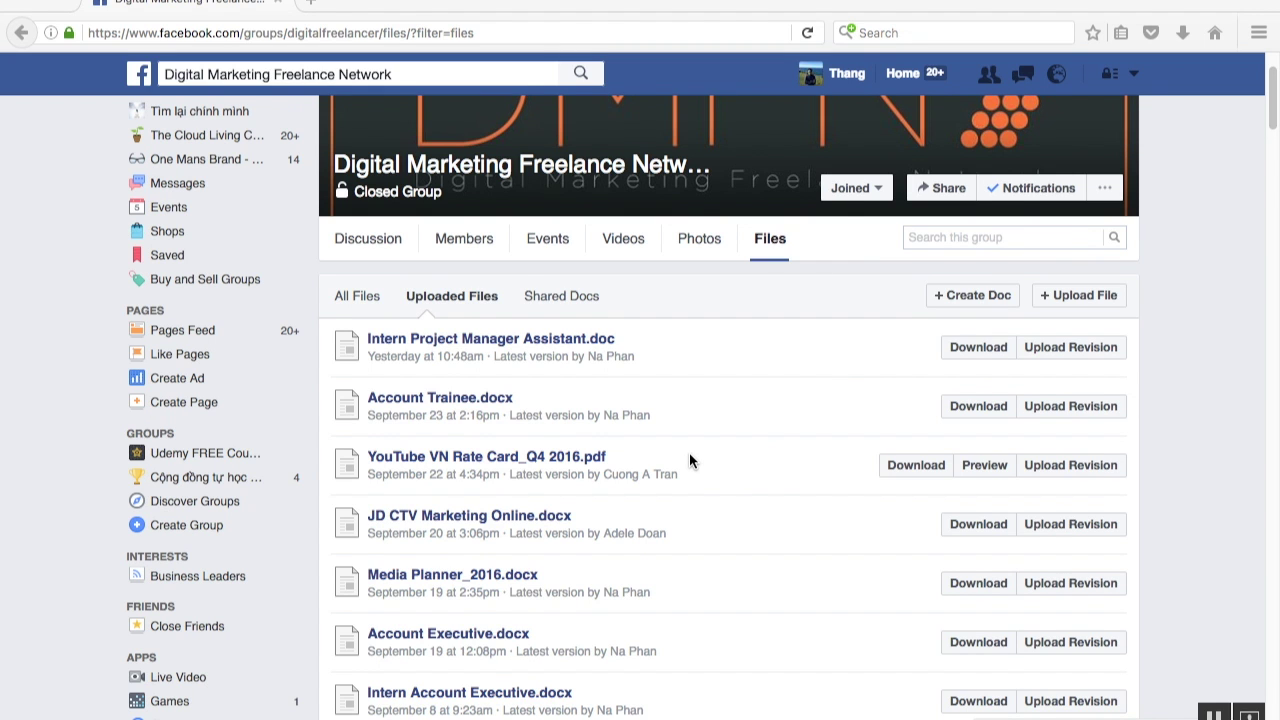
{"action": "scroll", "coordinate": [689, 458], "scroll_direction": "down", "scroll_amount": 1}
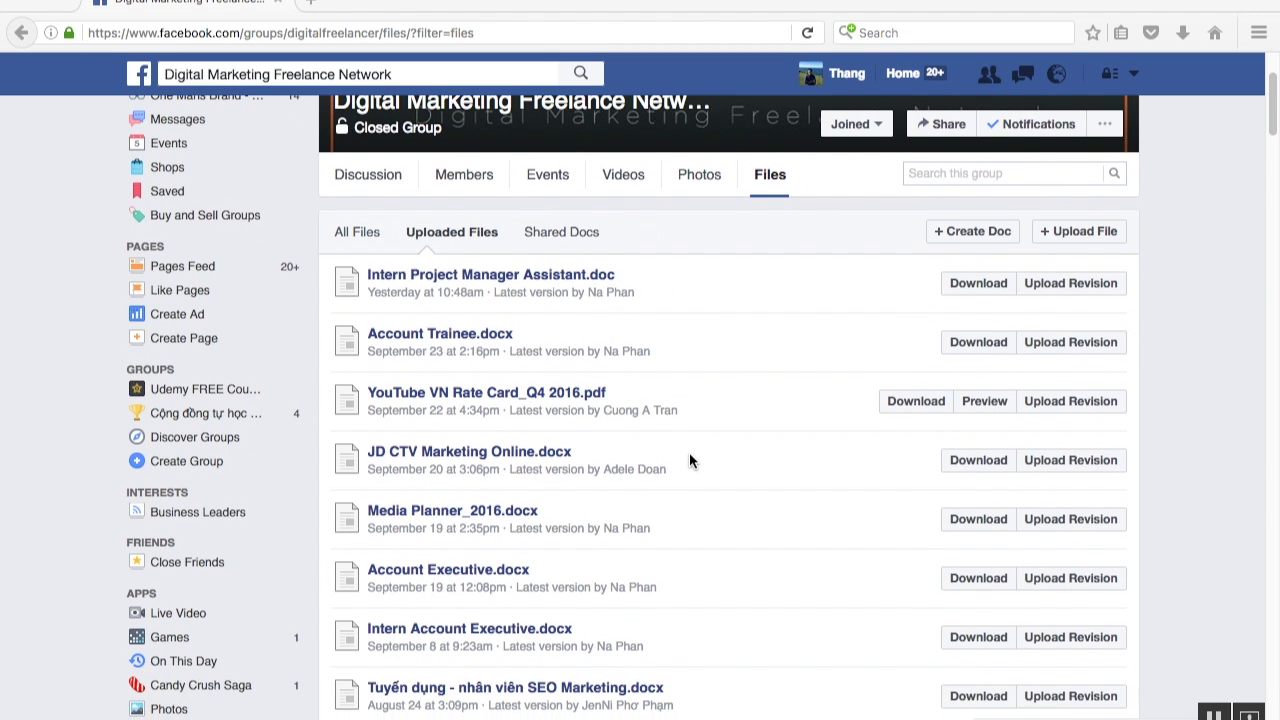
{"action": "scroll", "coordinate": [689, 458], "scroll_direction": "up", "scroll_amount": 1}
{"action": "scroll", "coordinate": [689, 460], "scroll_direction": "down", "scroll_amount": 1}
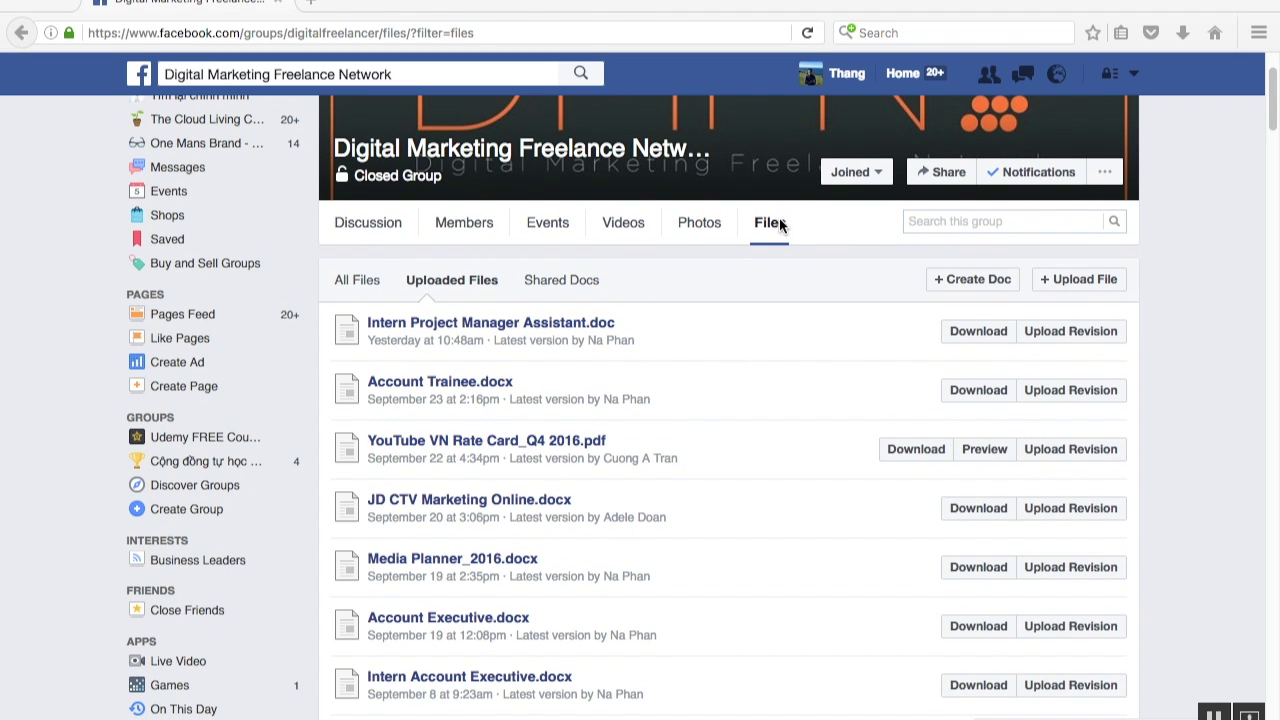
{"action": "scroll", "coordinate": [666, 484], "scroll_direction": "down", "scroll_amount": 2}
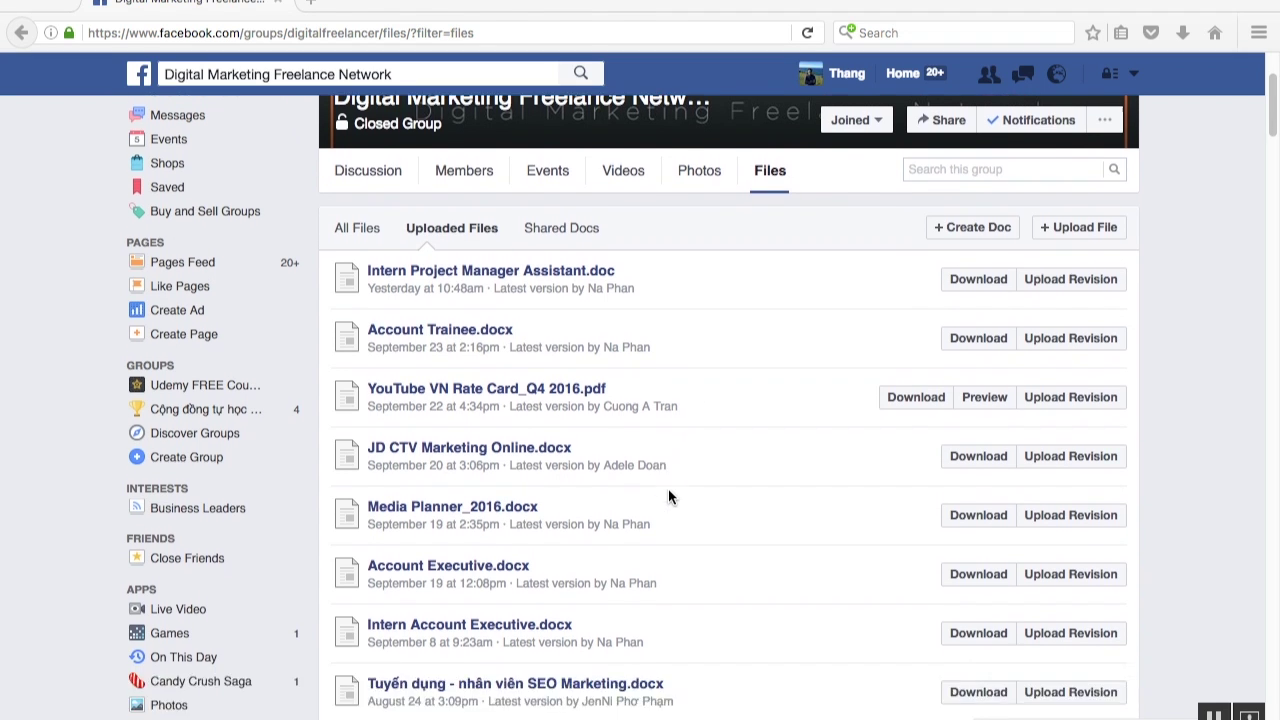
{"action": "scroll", "coordinate": [668, 488], "scroll_direction": "down", "scroll_amount": 1}
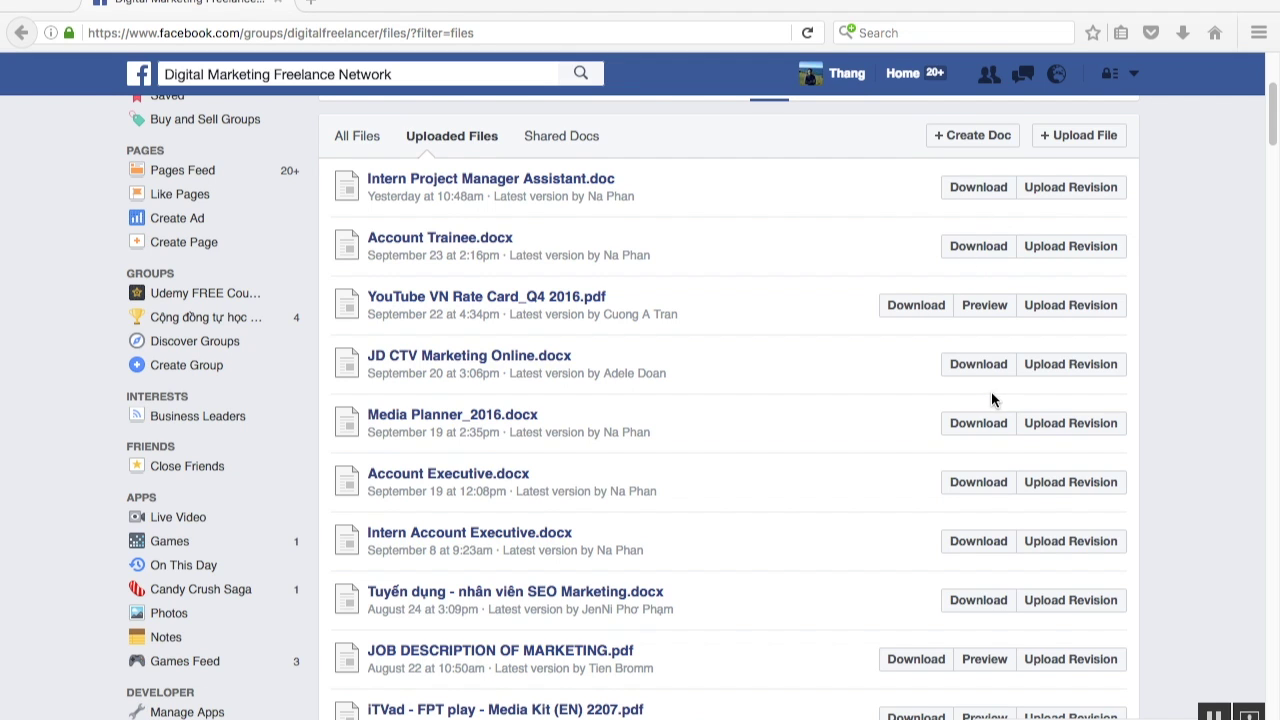
{"action": "scroll", "coordinate": [714, 474], "scroll_direction": "down", "scroll_amount": 2}
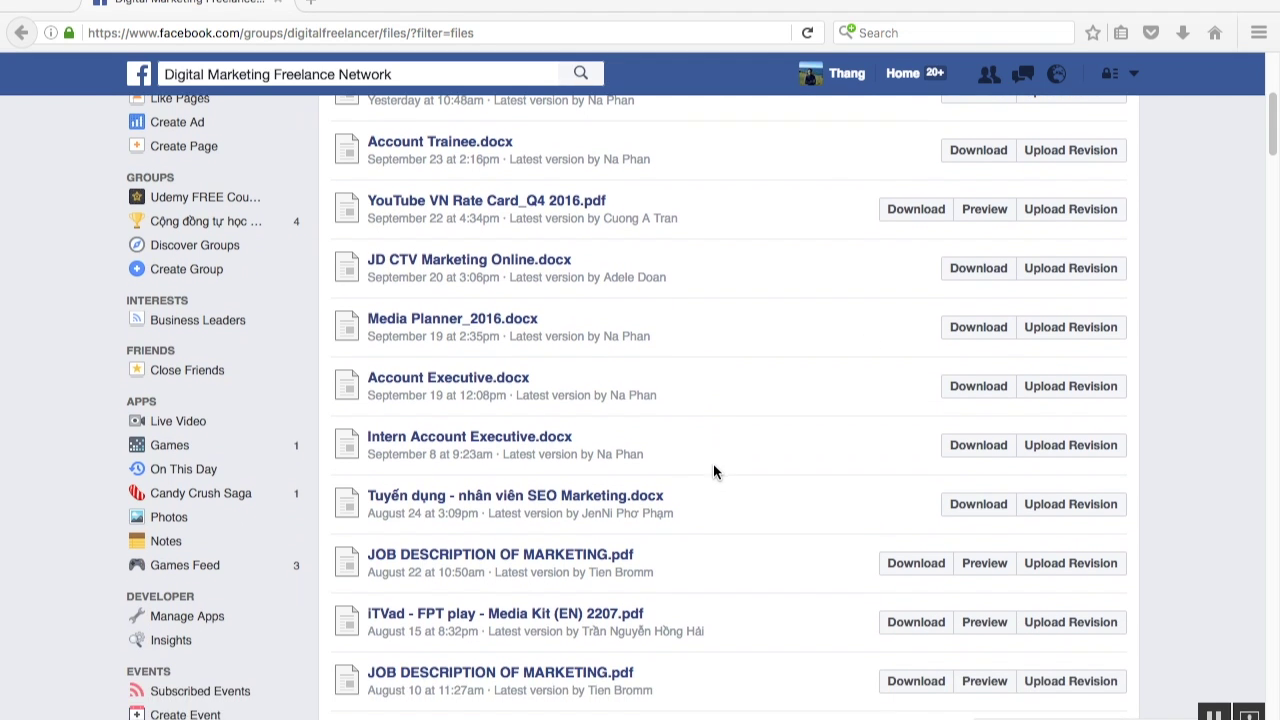
{"action": "scroll", "coordinate": [713, 471], "scroll_direction": "down", "scroll_amount": 1}
{"action": "scroll", "coordinate": [713, 471], "scroll_direction": "down", "scroll_amount": 2}
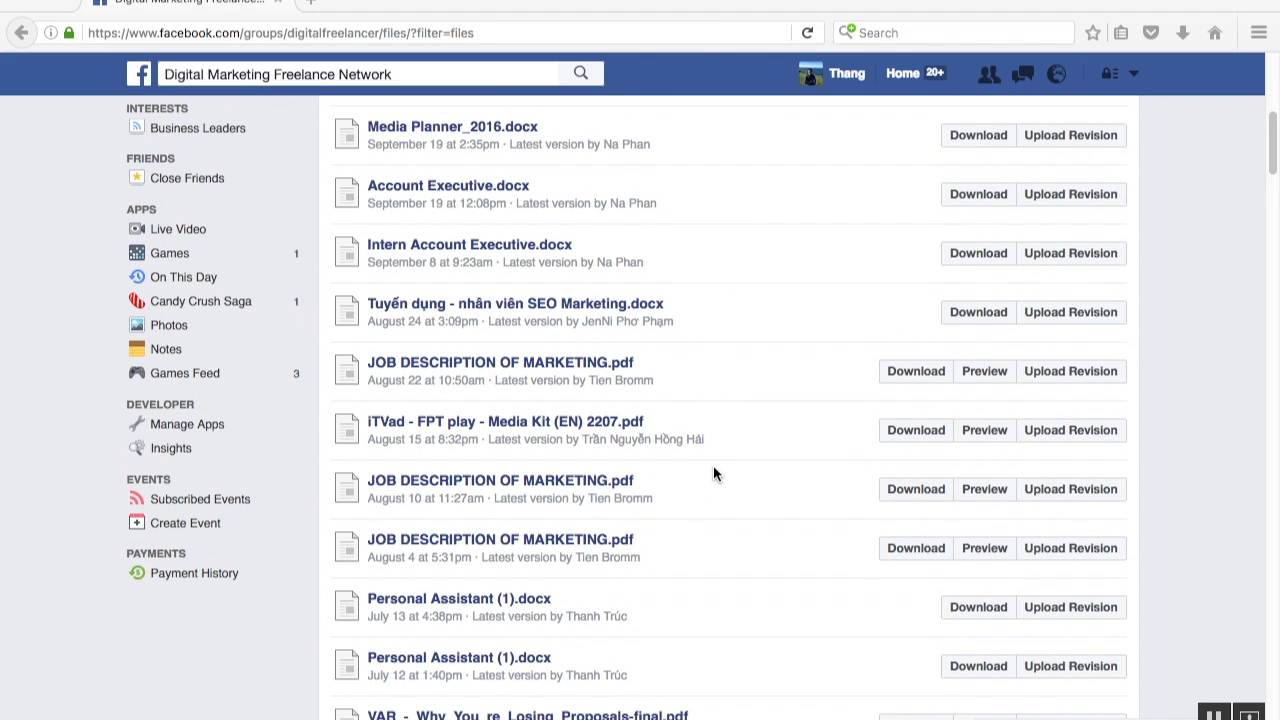
{"action": "scroll", "coordinate": [713, 475], "scroll_direction": "down", "scroll_amount": 1}
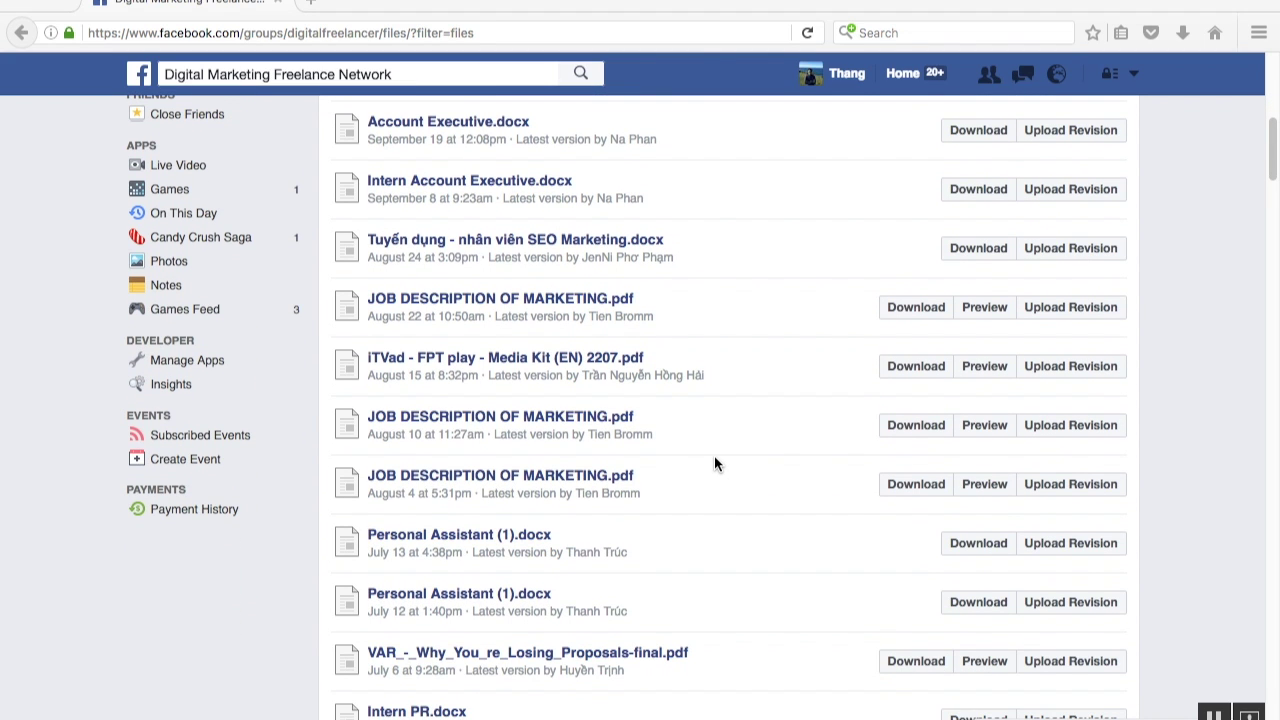
{"action": "scroll", "coordinate": [699, 465], "scroll_direction": "down", "scroll_amount": 1}
{"action": "scroll", "coordinate": [699, 465], "scroll_direction": "down", "scroll_amount": 1}
{"action": "scroll", "coordinate": [698, 466], "scroll_direction": "down", "scroll_amount": 1}
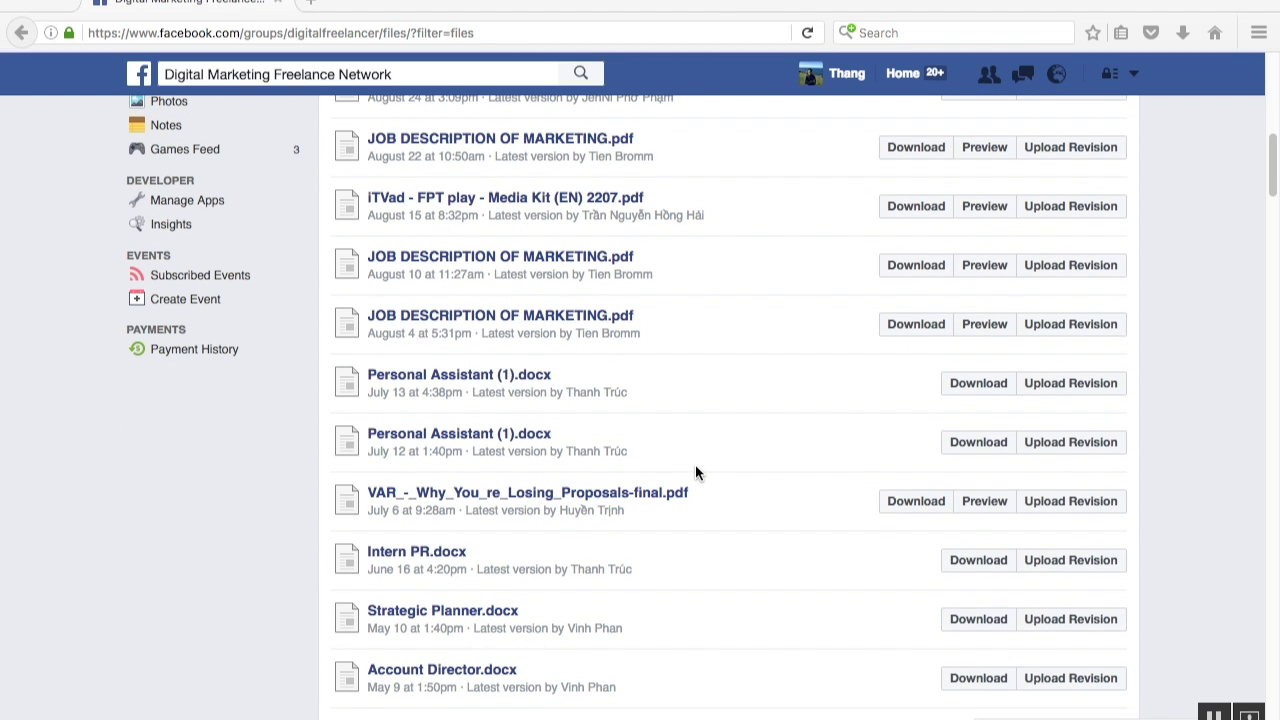
{"action": "scroll", "coordinate": [640, 480], "scroll_direction": "up", "scroll_amount": 3}
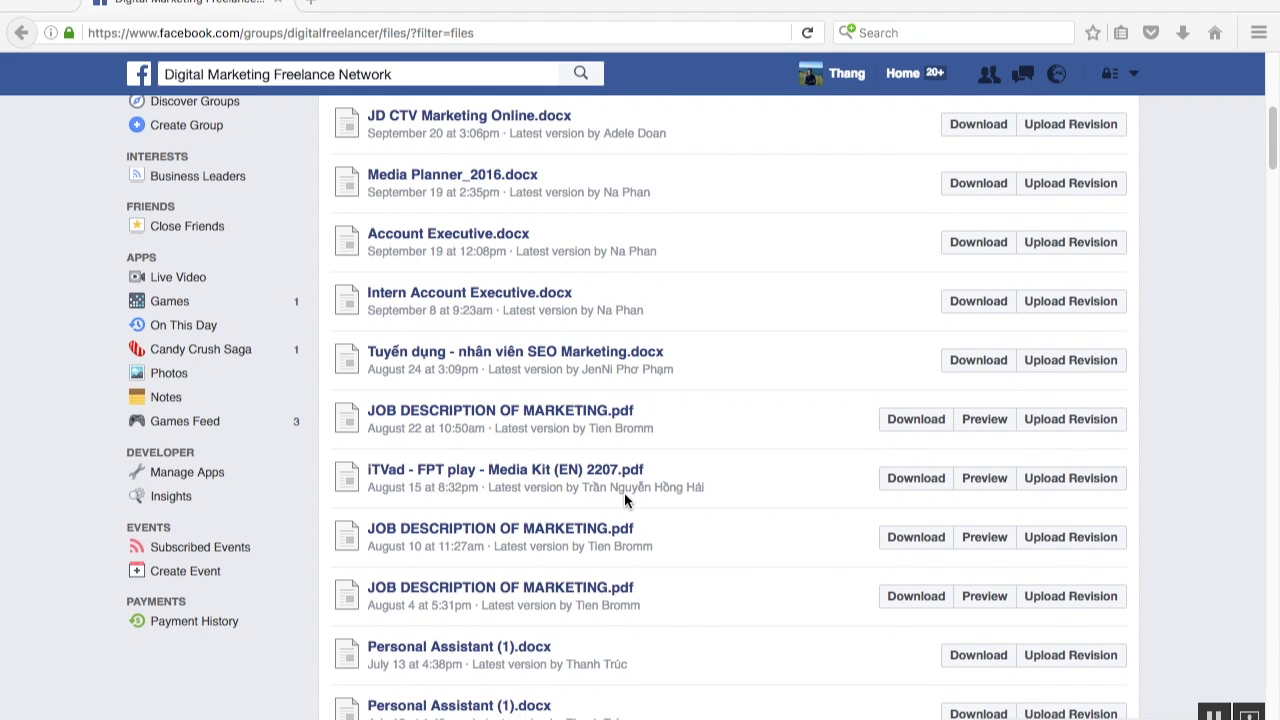
{"action": "scroll", "coordinate": [617, 500], "scroll_direction": "down", "scroll_amount": 1}
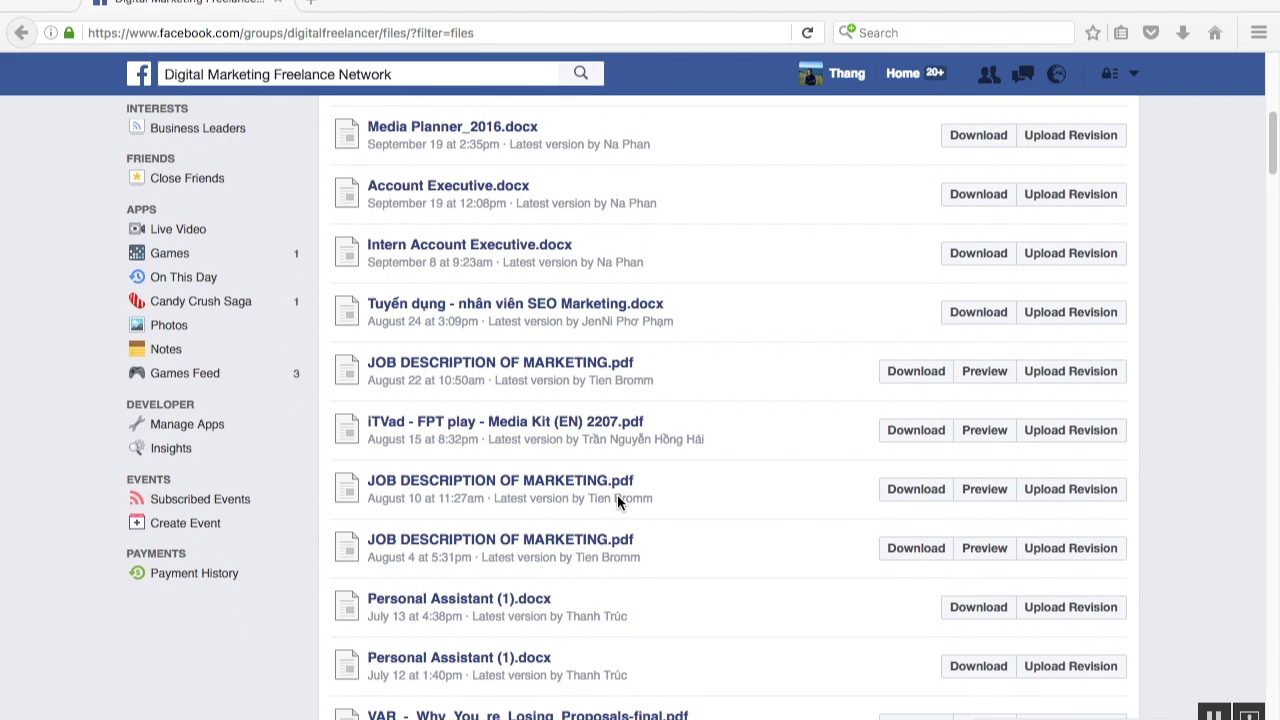
{"action": "scroll", "coordinate": [617, 500], "scroll_direction": "down", "scroll_amount": 2}
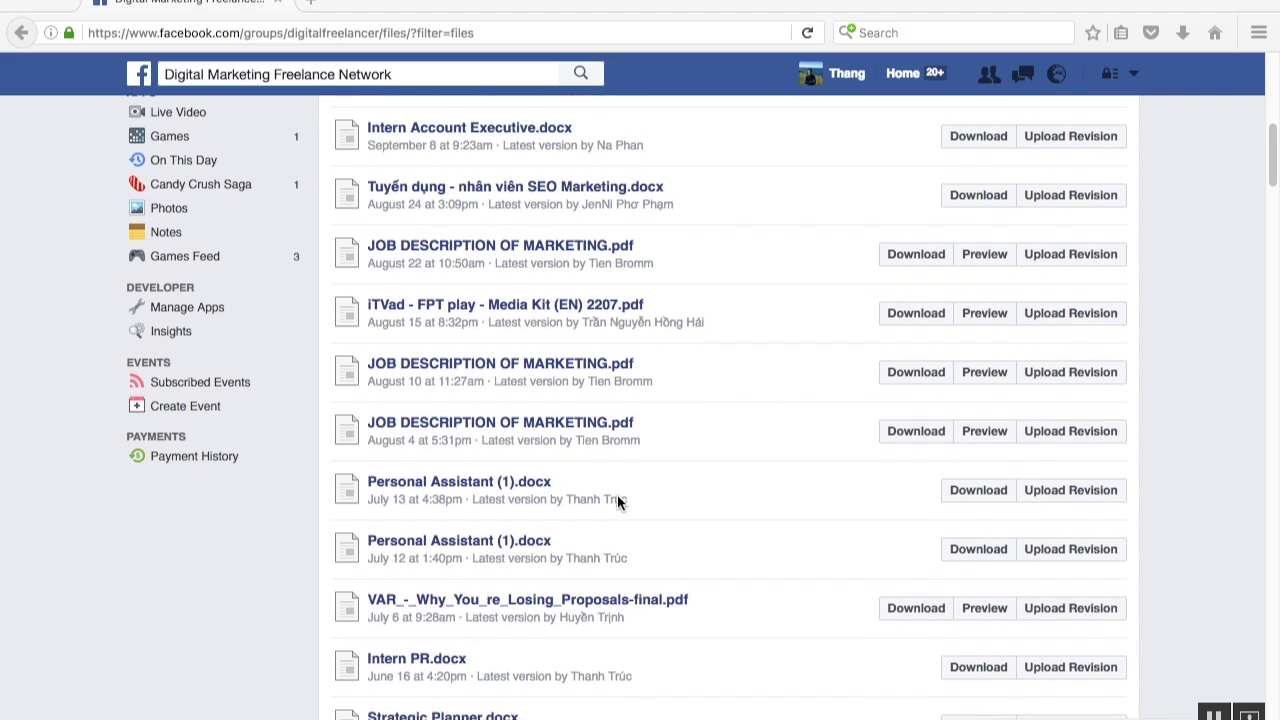
{"action": "scroll", "coordinate": [617, 497], "scroll_direction": "down", "scroll_amount": 1}
{"action": "scroll", "coordinate": [617, 500], "scroll_direction": "down", "scroll_amount": 1}
{"action": "scroll", "coordinate": [618, 510], "scroll_direction": "down", "scroll_amount": 1}
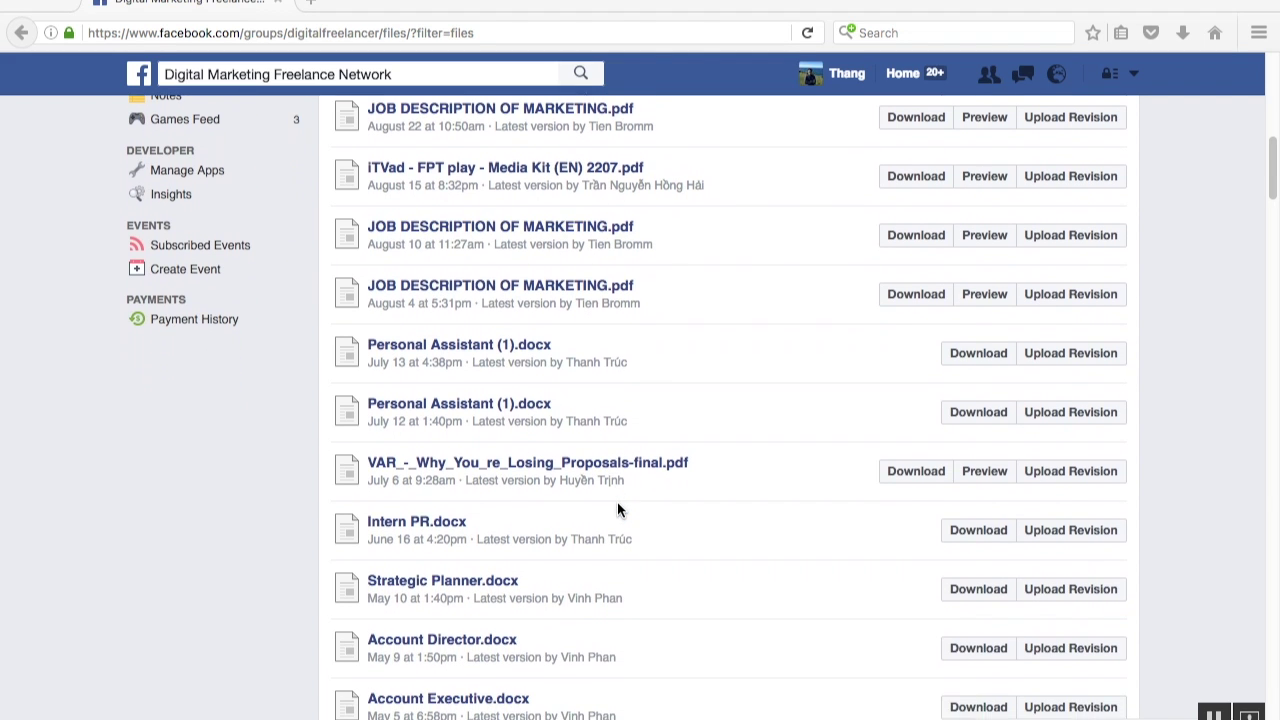
{"action": "scroll", "coordinate": [618, 510], "scroll_direction": "down", "scroll_amount": 3}
{"action": "scroll", "coordinate": [618, 508], "scroll_direction": "up", "scroll_amount": 1}
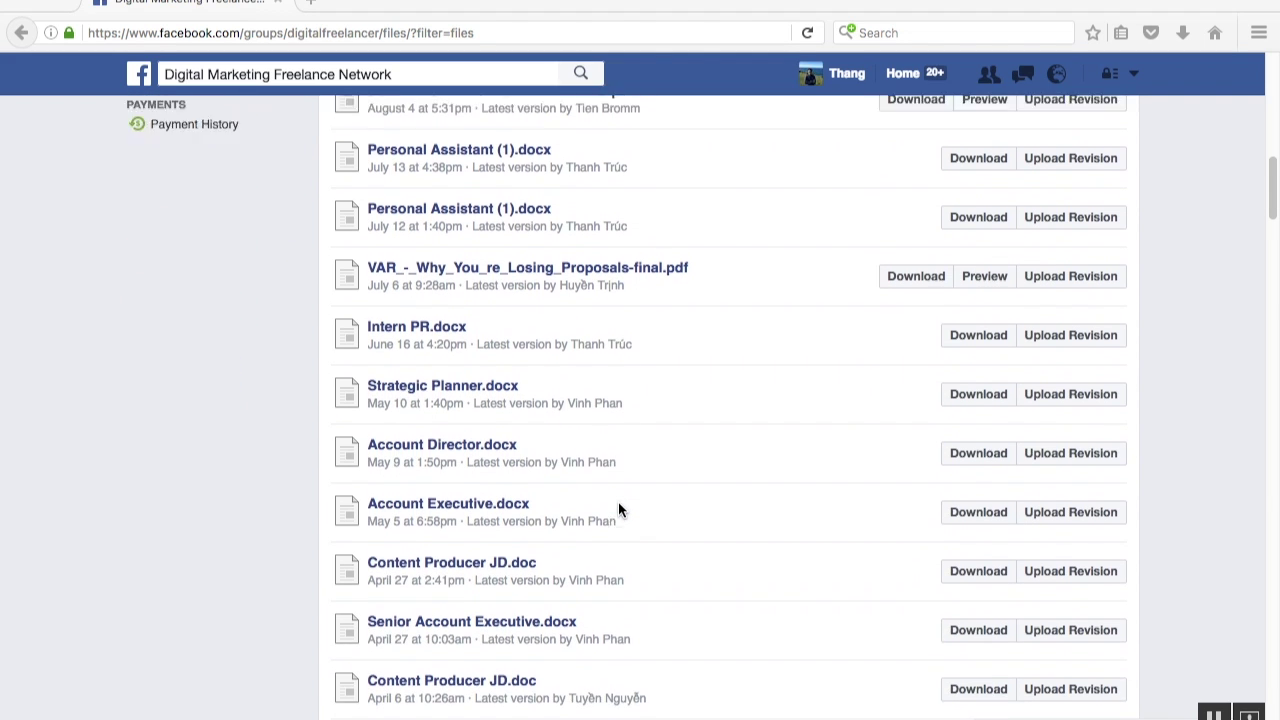
{"action": "scroll", "coordinate": [618, 508], "scroll_direction": "up", "scroll_amount": 3}
{"action": "scroll", "coordinate": [618, 508], "scroll_direction": "up", "scroll_amount": 1}
{"action": "scroll", "coordinate": [618, 508], "scroll_direction": "up", "scroll_amount": 1}
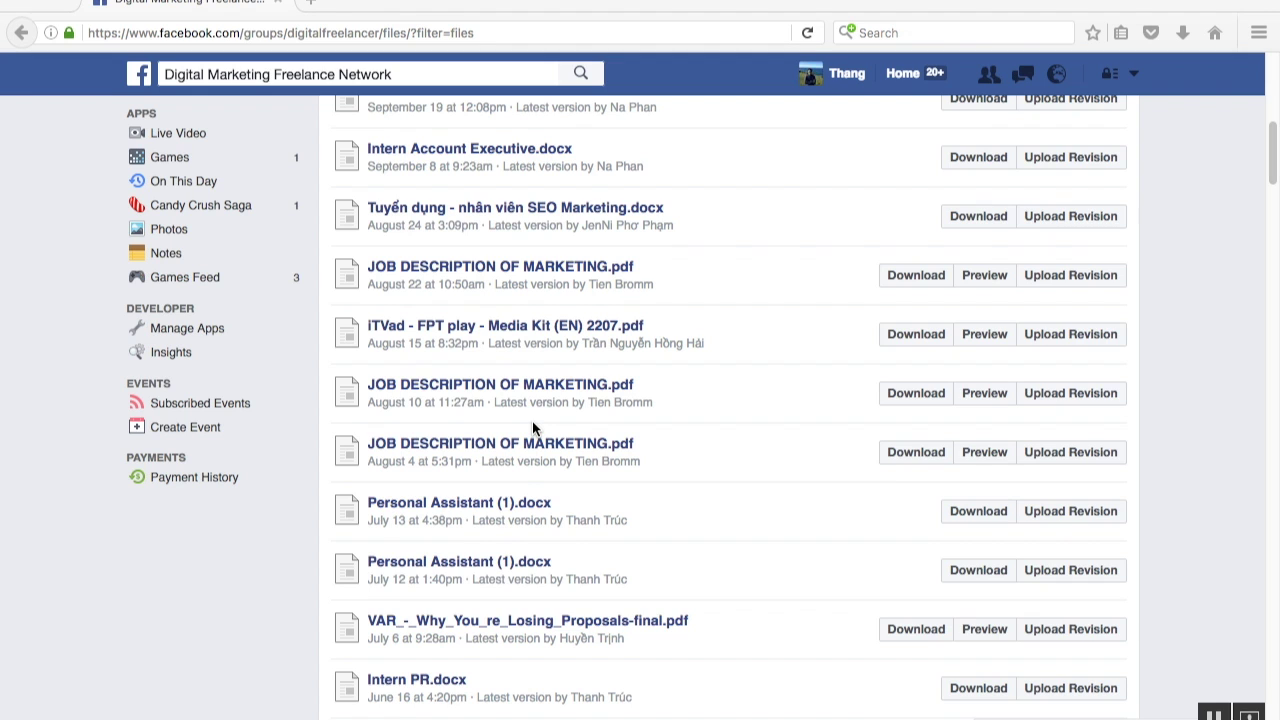
Step: Search the Add-ons Manager for 'downthemall', install DownThemAll!, and return to the Facebook tab
{"action": "left_click", "coordinate": [1259, 33]}
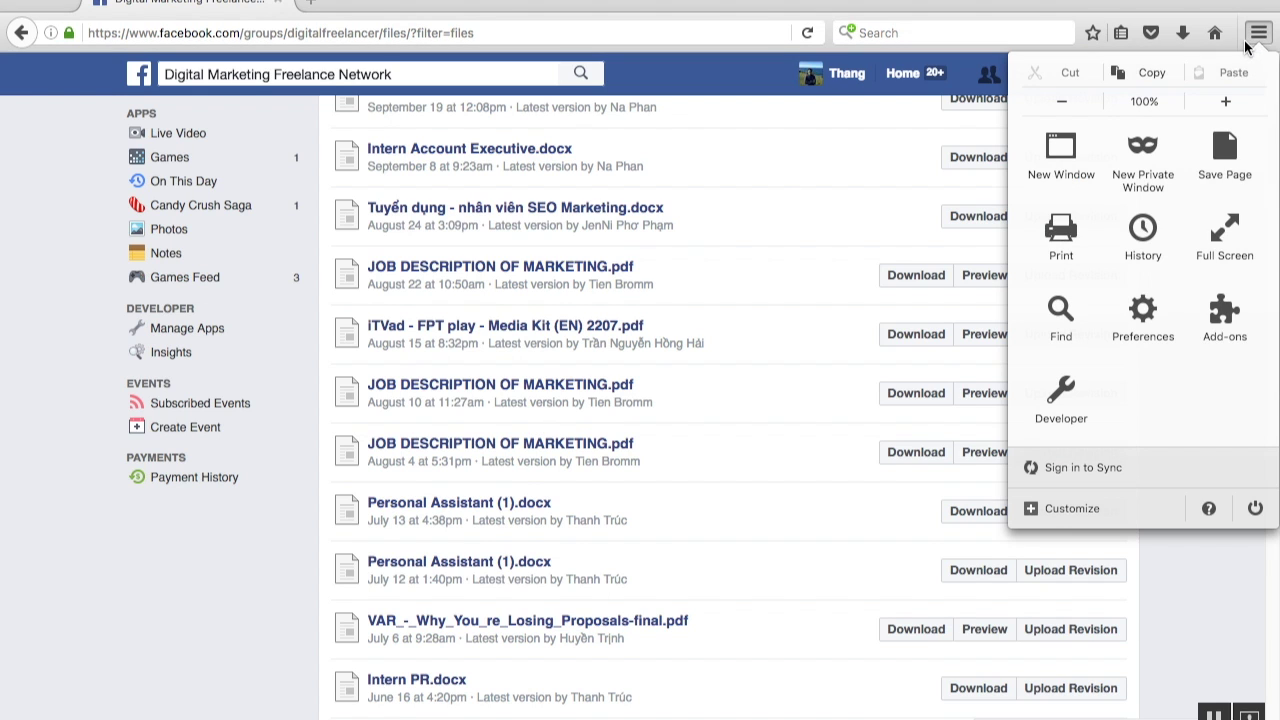
{"action": "left_click", "coordinate": [1222, 310]}
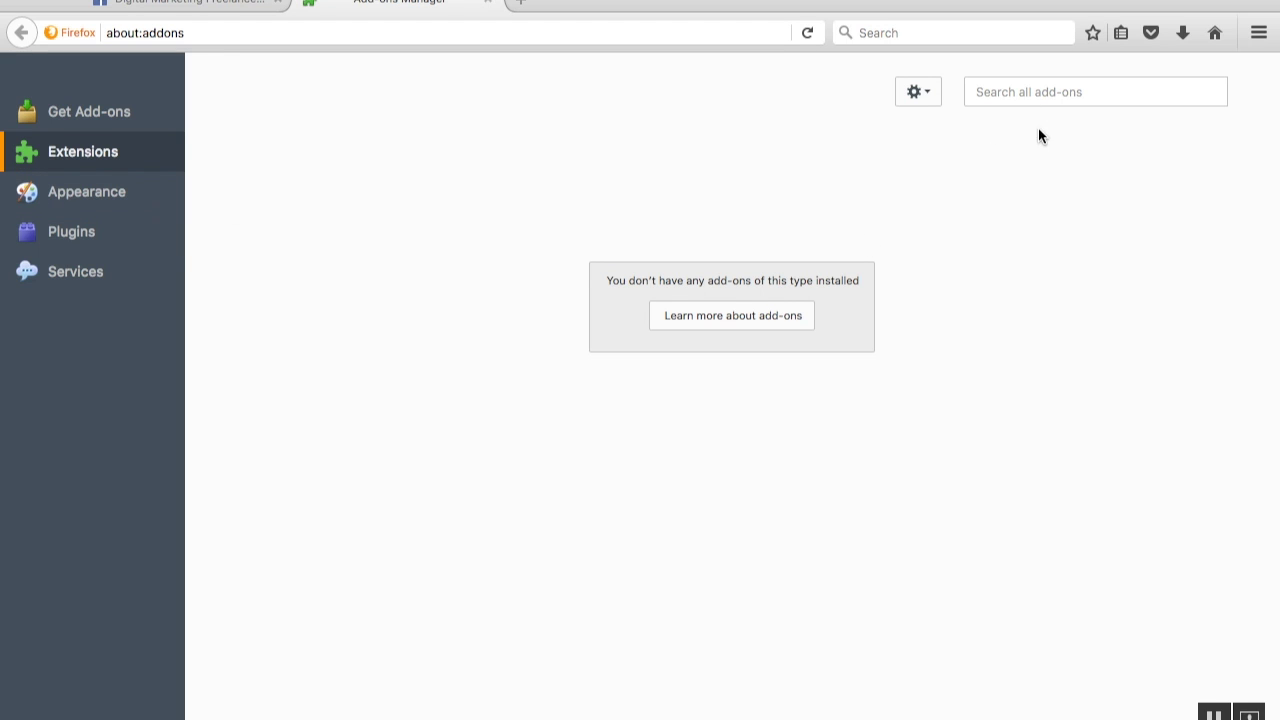
{"action": "left_click", "coordinate": [1049, 93]}
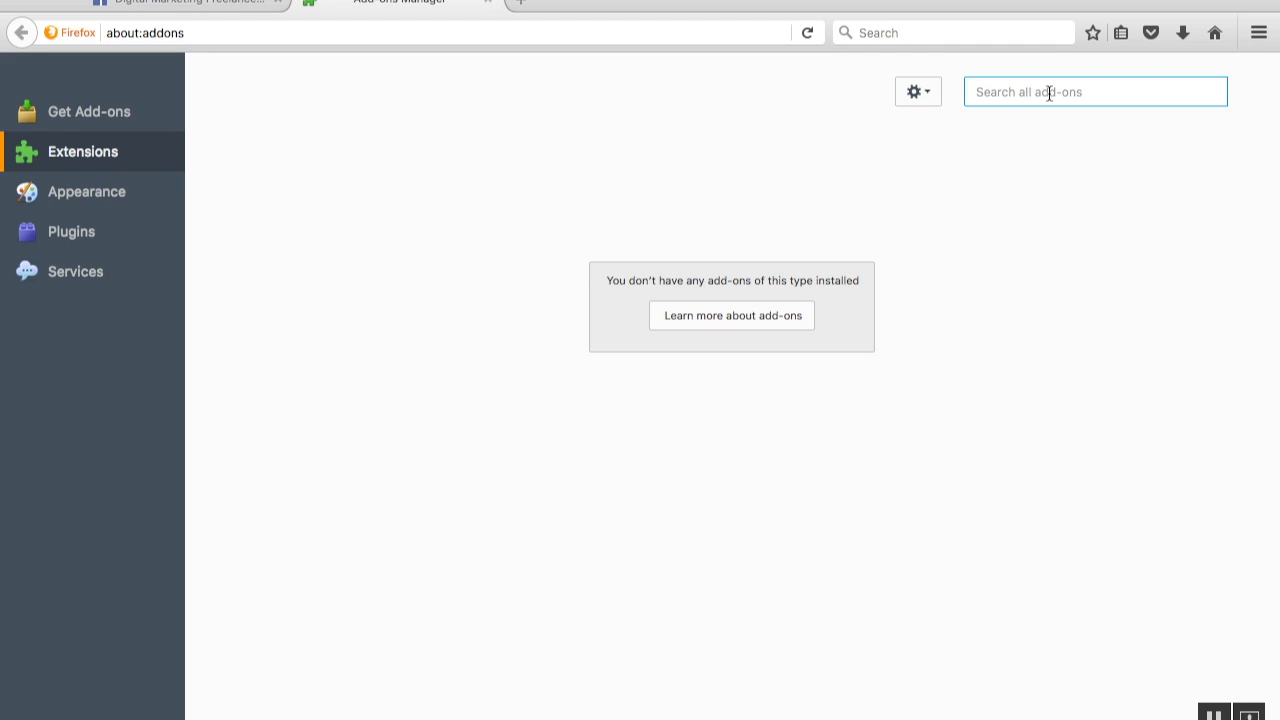
{"action": "type", "text": "downt"}
{"action": "type", "text": "hemall"}
{"action": "key", "text": "Return"}
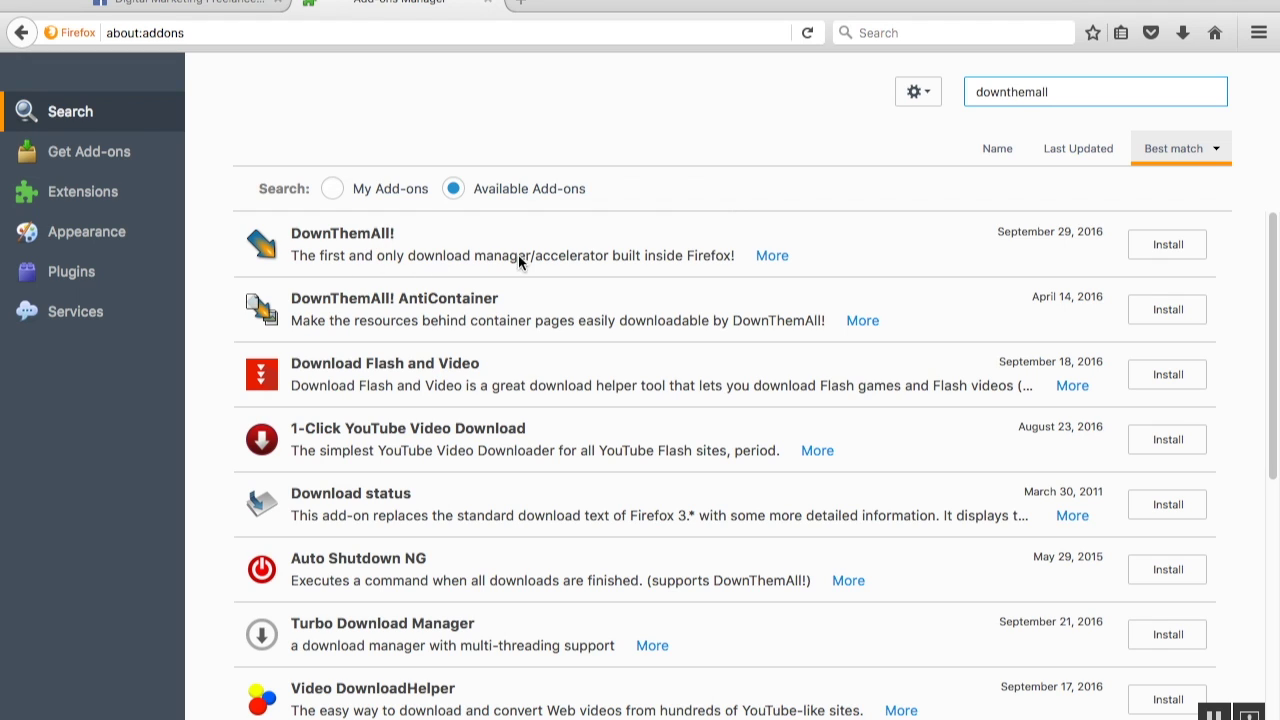
{"action": "left_click", "coordinate": [1152, 243]}
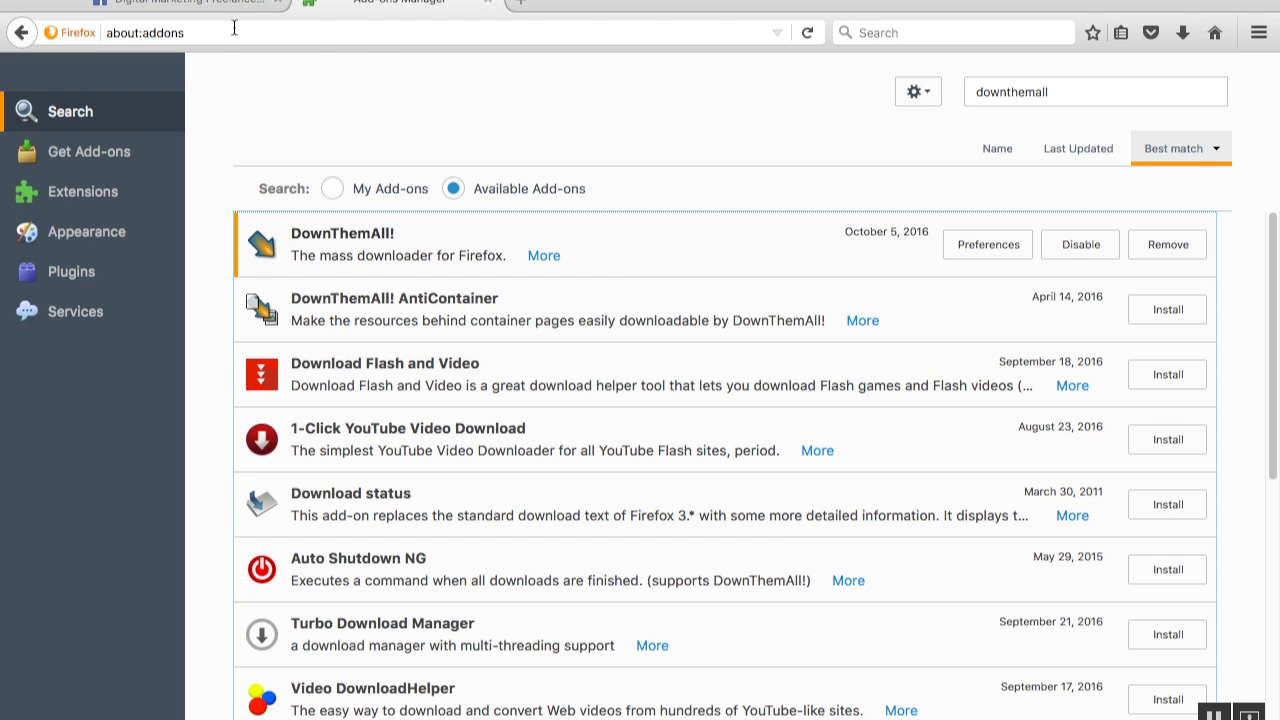
{"action": "left_click", "coordinate": [184, 5]}
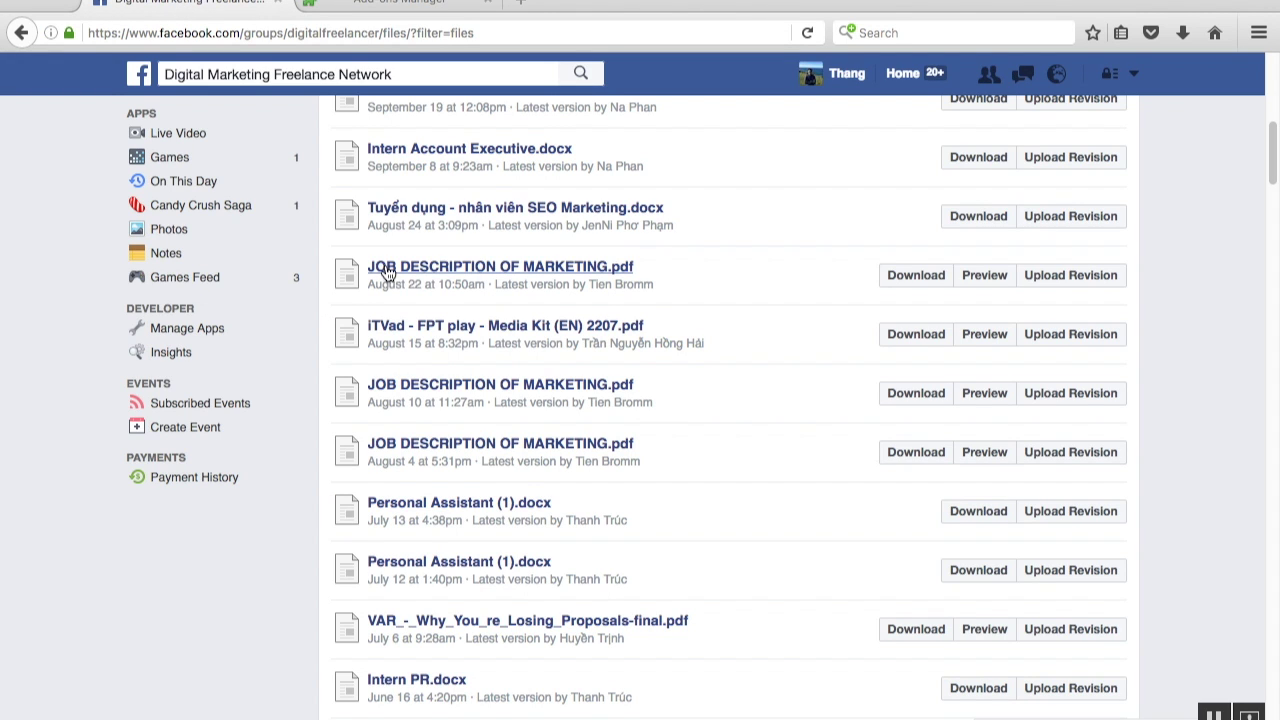
Step: Scroll to older documents and right-click the page to reach the DownThemAll! option
{"action": "scroll", "coordinate": [509, 449], "scroll_direction": "down", "scroll_amount": 2}
{"action": "scroll", "coordinate": [510, 449], "scroll_direction": "down", "scroll_amount": 4}
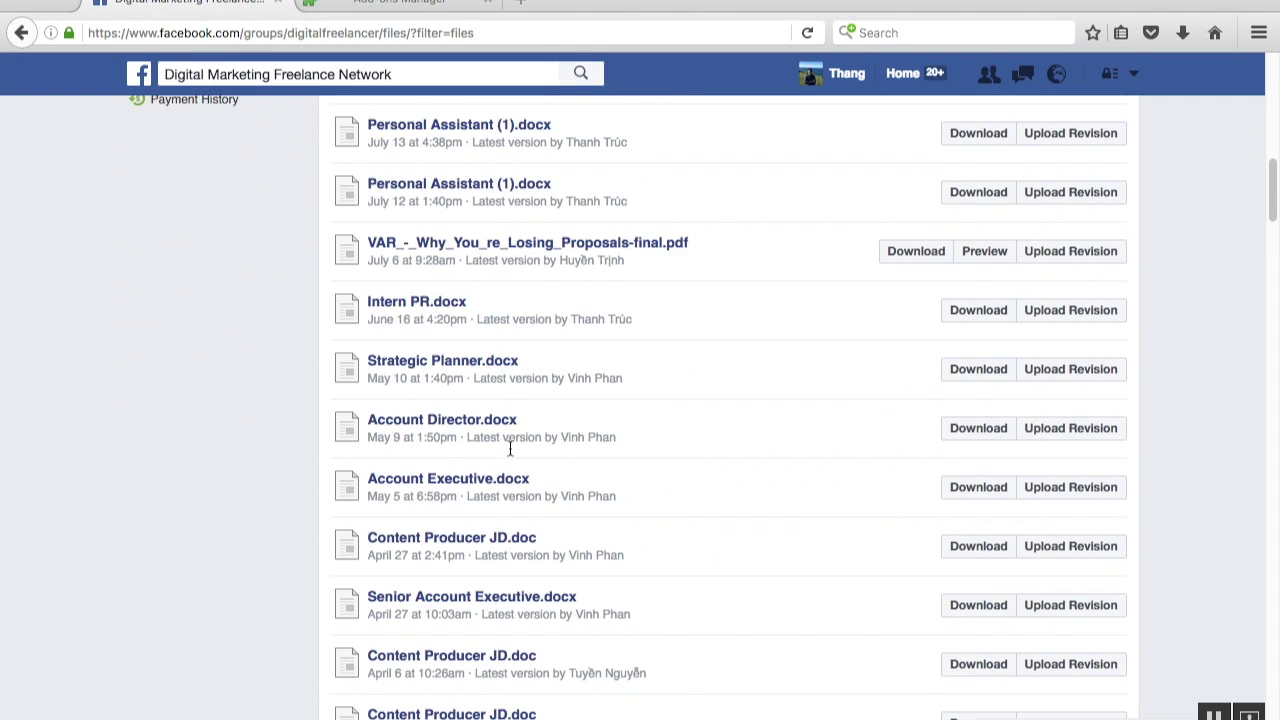
{"action": "scroll", "coordinate": [510, 449], "scroll_direction": "down", "scroll_amount": 5}
{"action": "scroll", "coordinate": [510, 449], "scroll_direction": "down", "scroll_amount": 5}
{"action": "scroll", "coordinate": [509, 452], "scroll_direction": "down", "scroll_amount": 6}
{"action": "scroll", "coordinate": [509, 446], "scroll_direction": "down", "scroll_amount": 5}
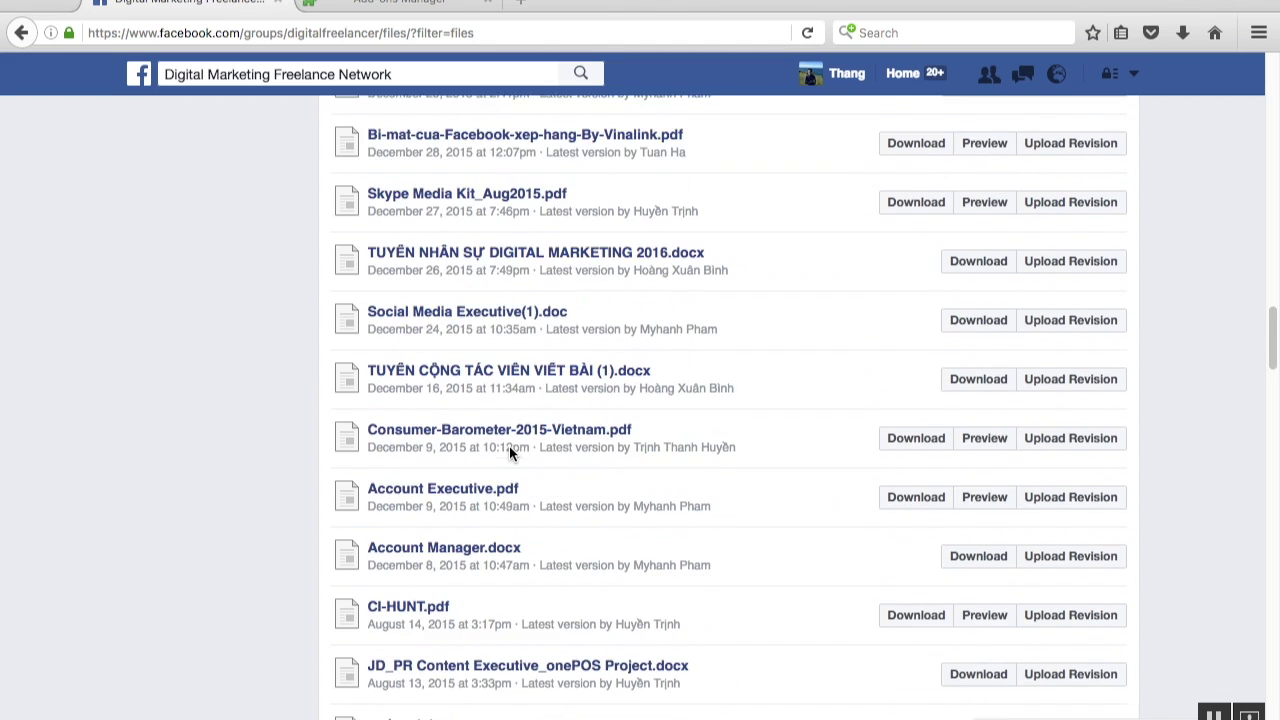
{"action": "scroll", "coordinate": [509, 446], "scroll_direction": "up", "scroll_amount": 3}
{"action": "scroll", "coordinate": [509, 444], "scroll_direction": "up", "scroll_amount": 6}
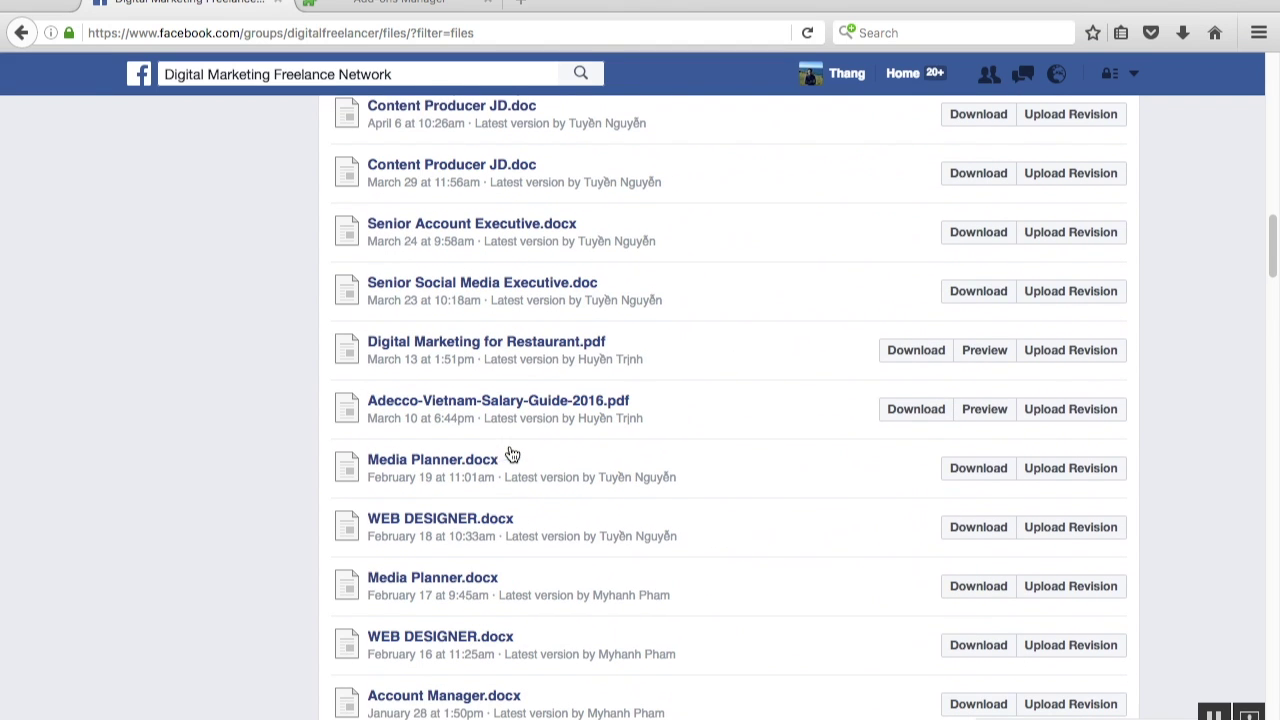
{"action": "right_click", "coordinate": [179, 300]}
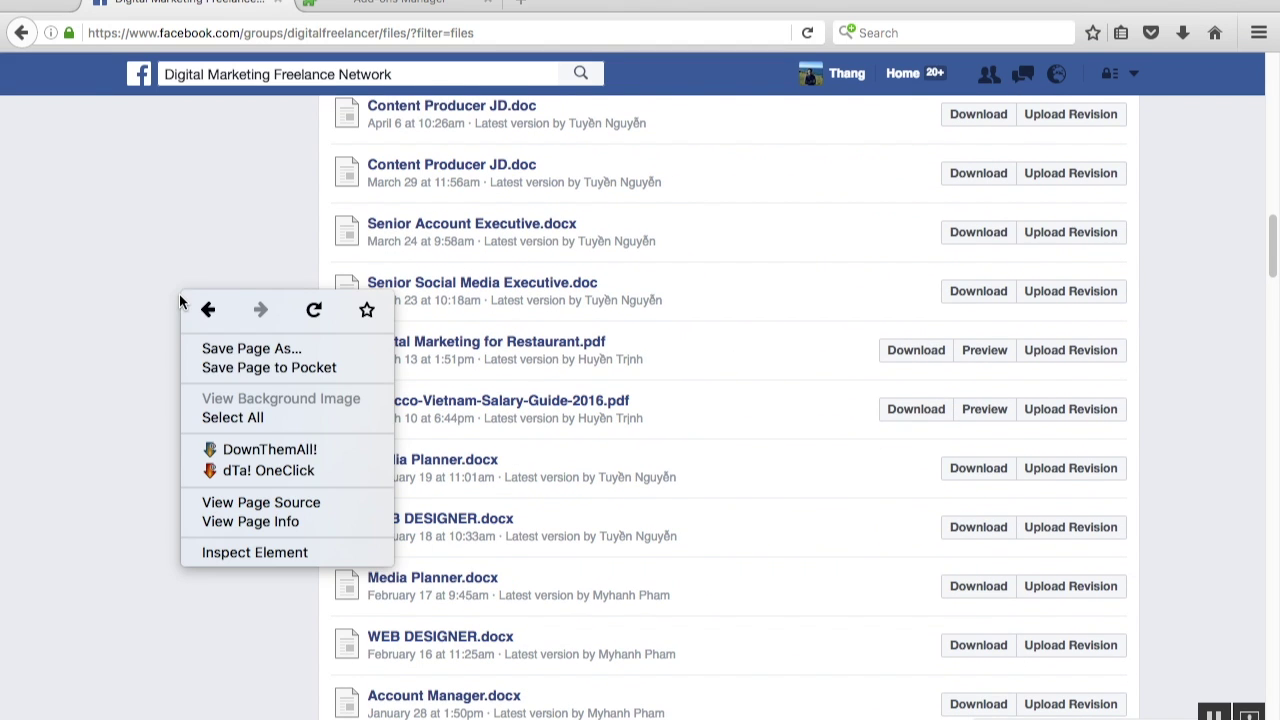
{"action": "left_click", "coordinate": [242, 449]}
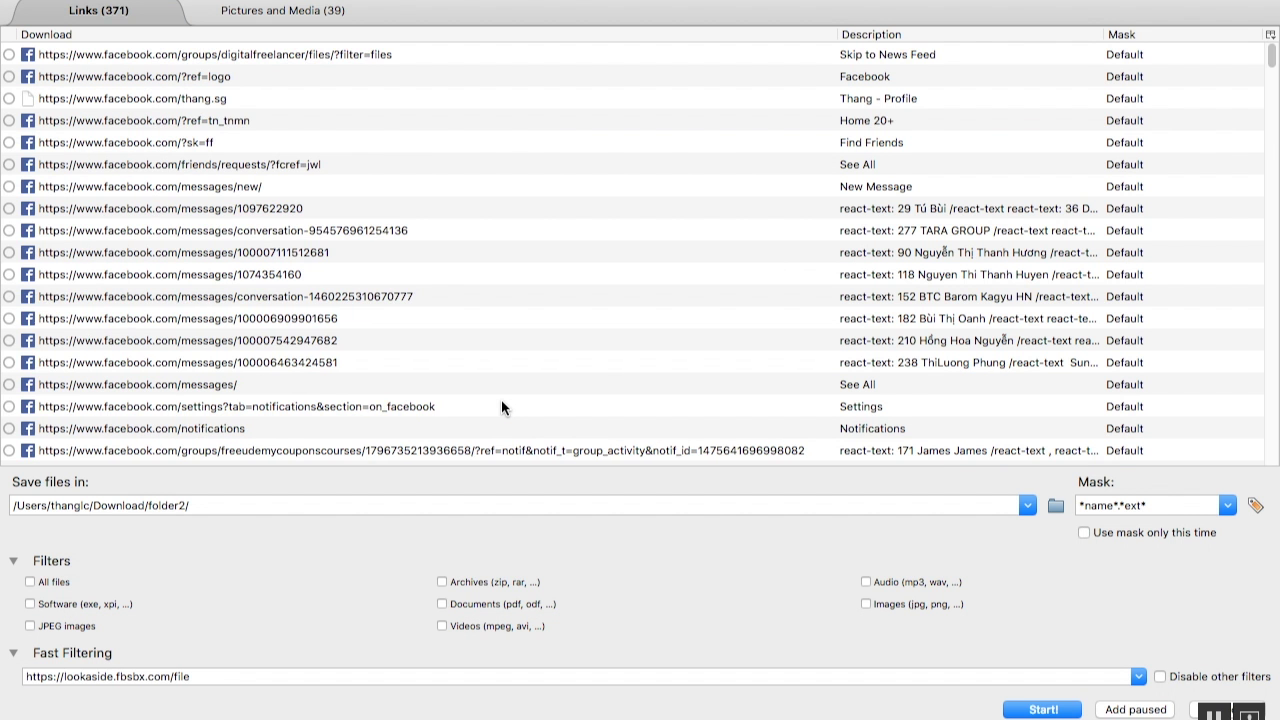
{"action": "left_click", "coordinate": [499, 316]}
{"action": "left_click", "coordinate": [463, 208]}
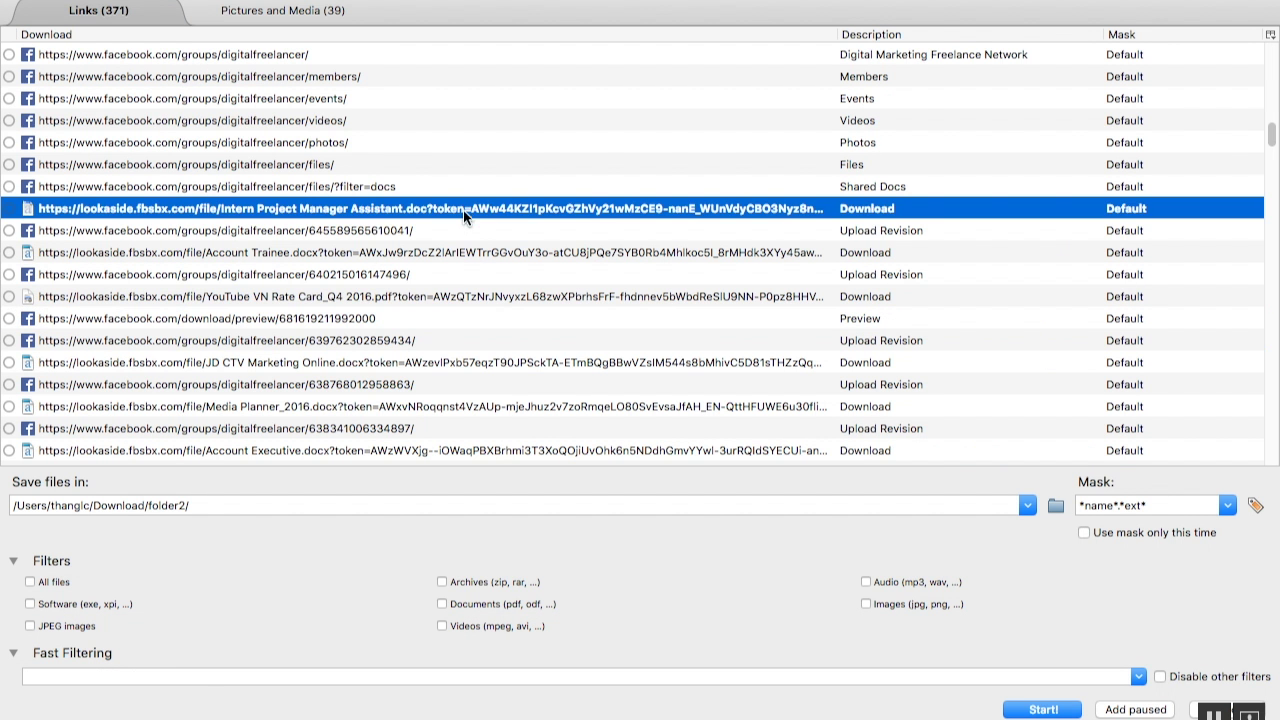
{"action": "left_click", "coordinate": [459, 250]}
{"action": "left_click", "coordinate": [458, 292]}
{"action": "left_click", "coordinate": [449, 206]}
{"action": "left_click", "coordinate": [427, 251]}
{"action": "left_click", "coordinate": [408, 340]}
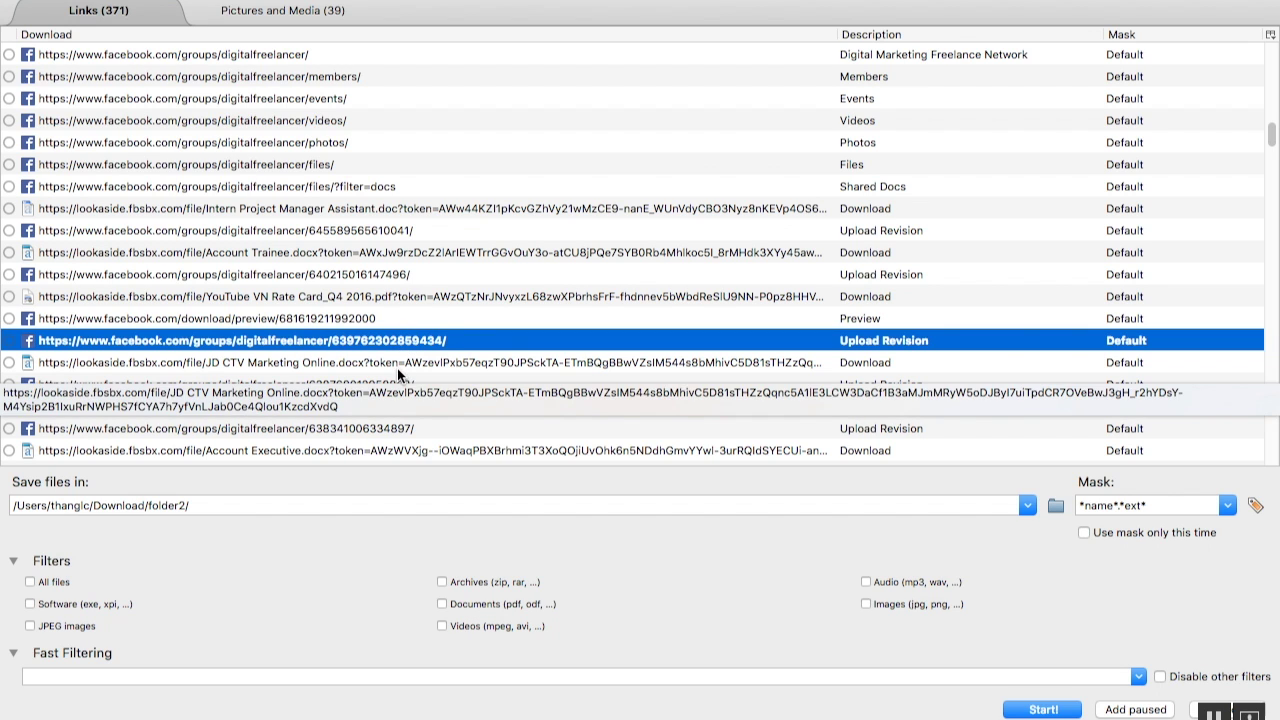
{"action": "left_click", "coordinate": [429, 295]}
{"action": "left_click", "coordinate": [428, 270]}
{"action": "left_click", "coordinate": [441, 230]}
{"action": "left_click", "coordinate": [435, 270]}
{"action": "left_click", "coordinate": [427, 318]}
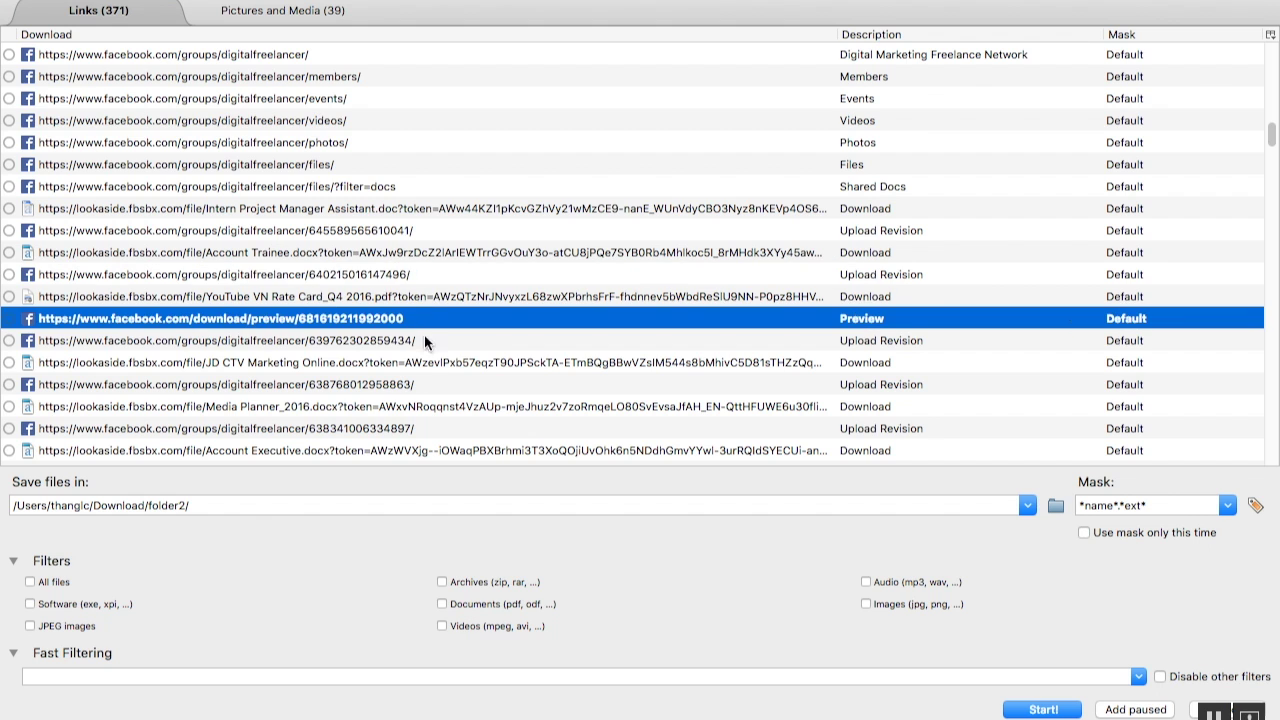
{"action": "scroll", "coordinate": [420, 365], "scroll_direction": "down", "scroll_amount": 3}
{"action": "scroll", "coordinate": [420, 366], "scroll_direction": "up", "scroll_amount": 1}
{"action": "scroll", "coordinate": [420, 368], "scroll_direction": "up", "scroll_amount": 2}
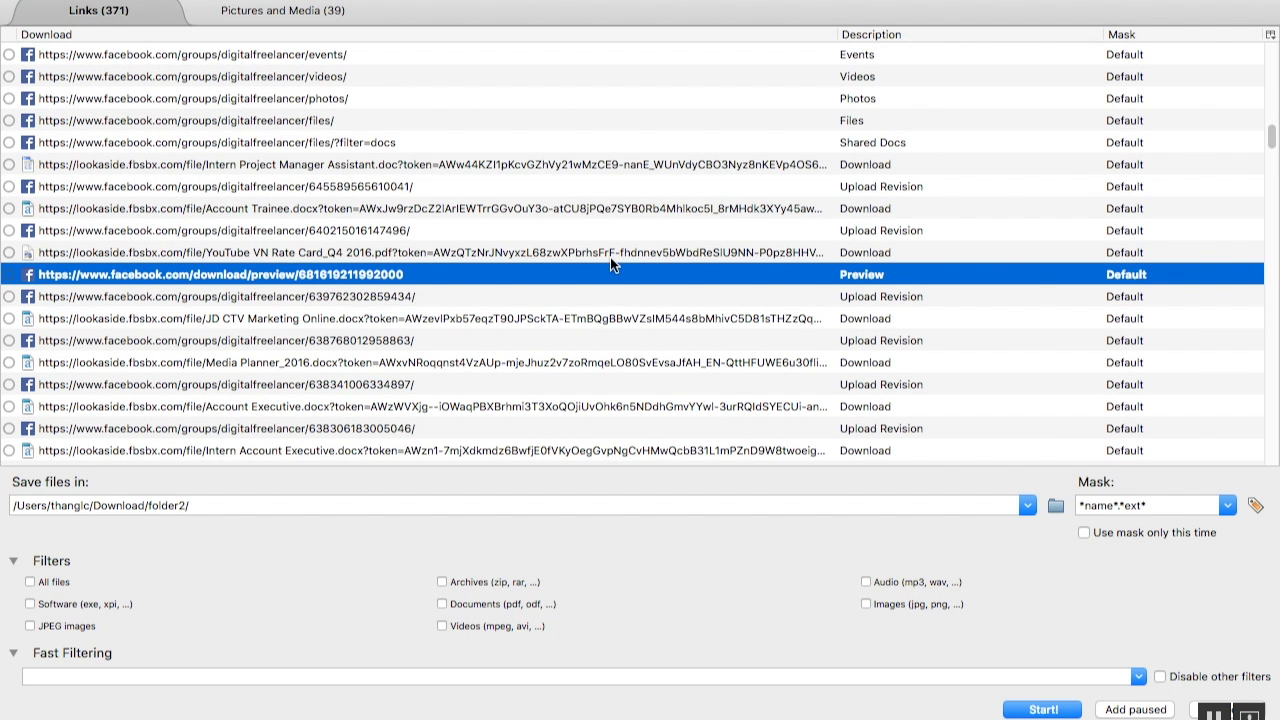
{"action": "left_click", "coordinate": [604, 250]}
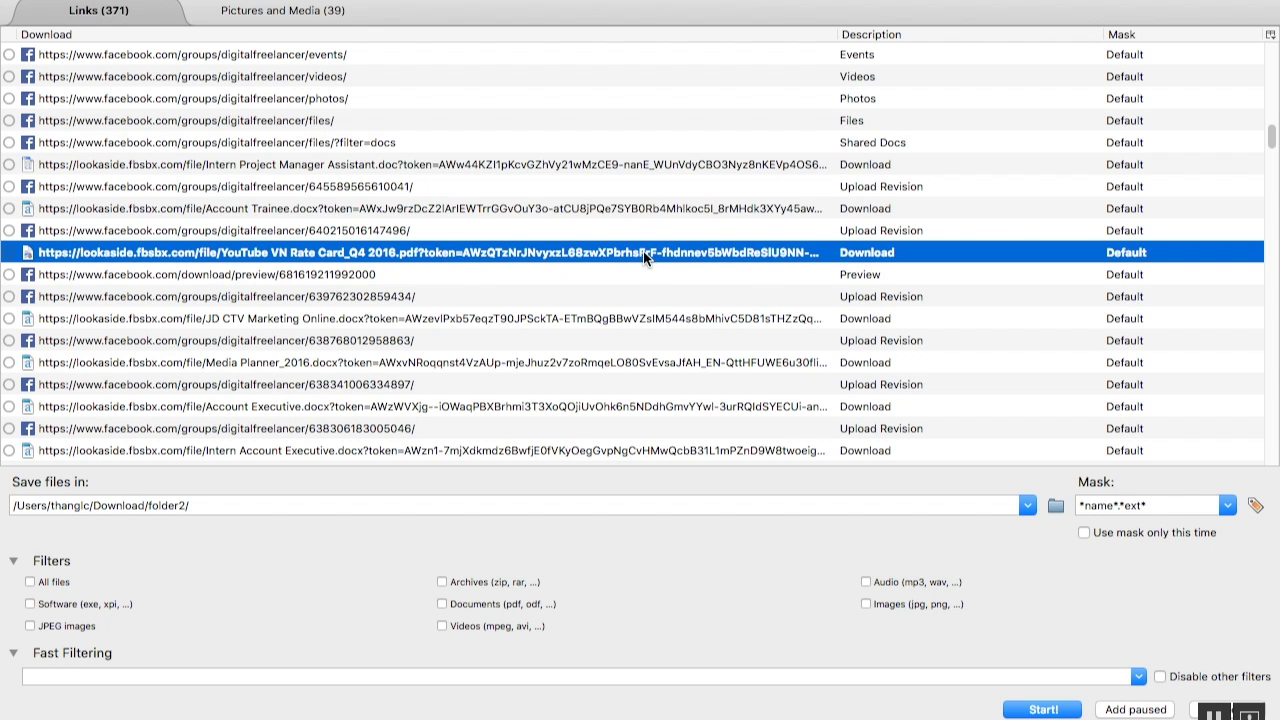
{"action": "left_click", "coordinate": [190, 208]}
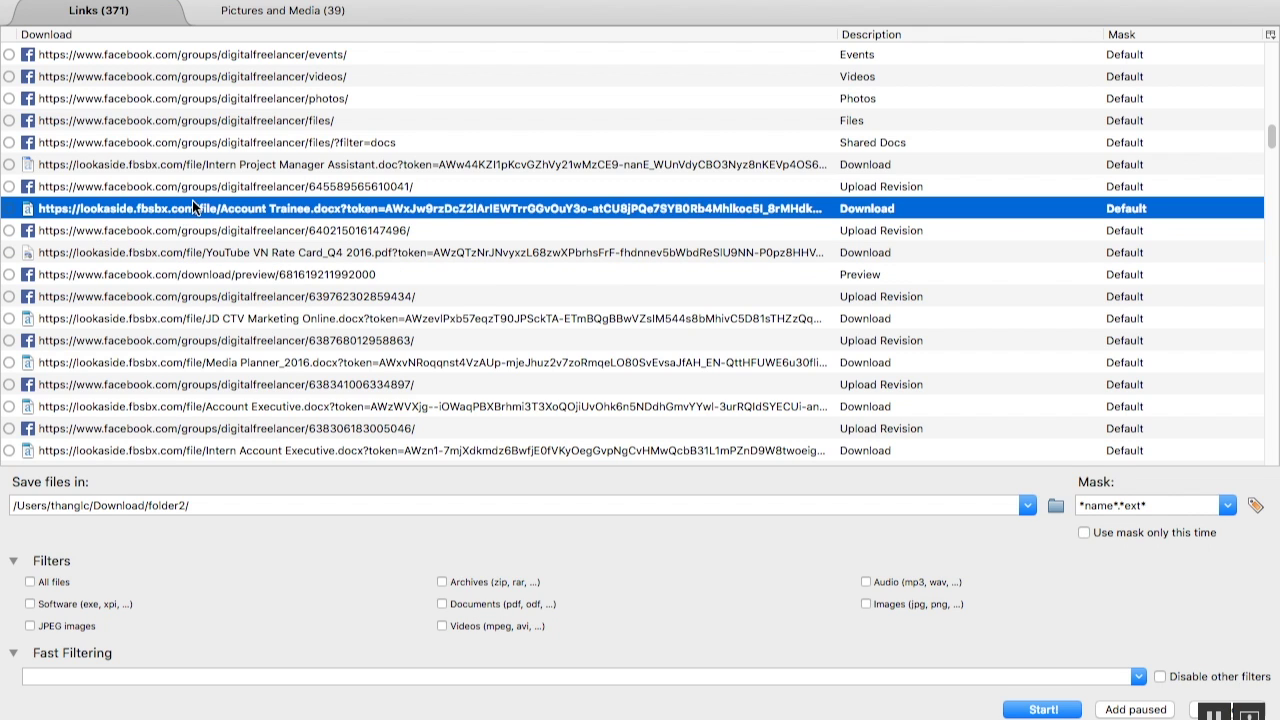
{"action": "left_click", "coordinate": [118, 165]}
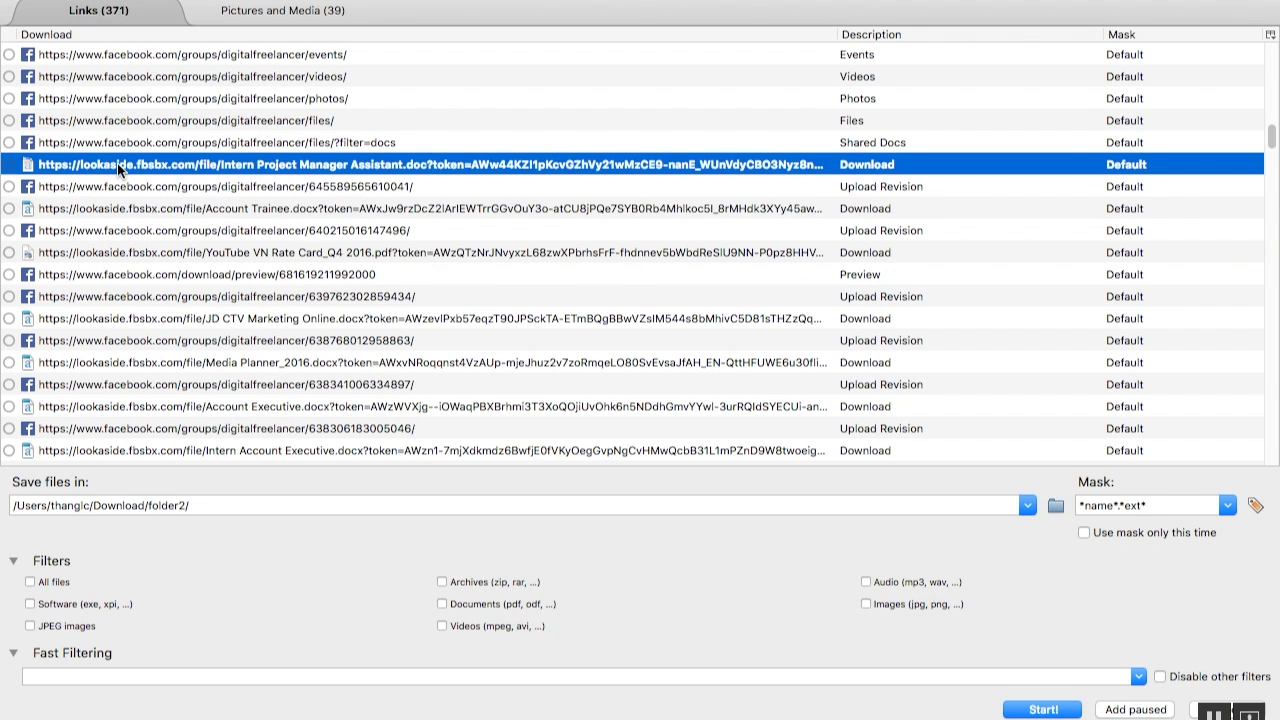
{"action": "left_click", "coordinate": [142, 210]}
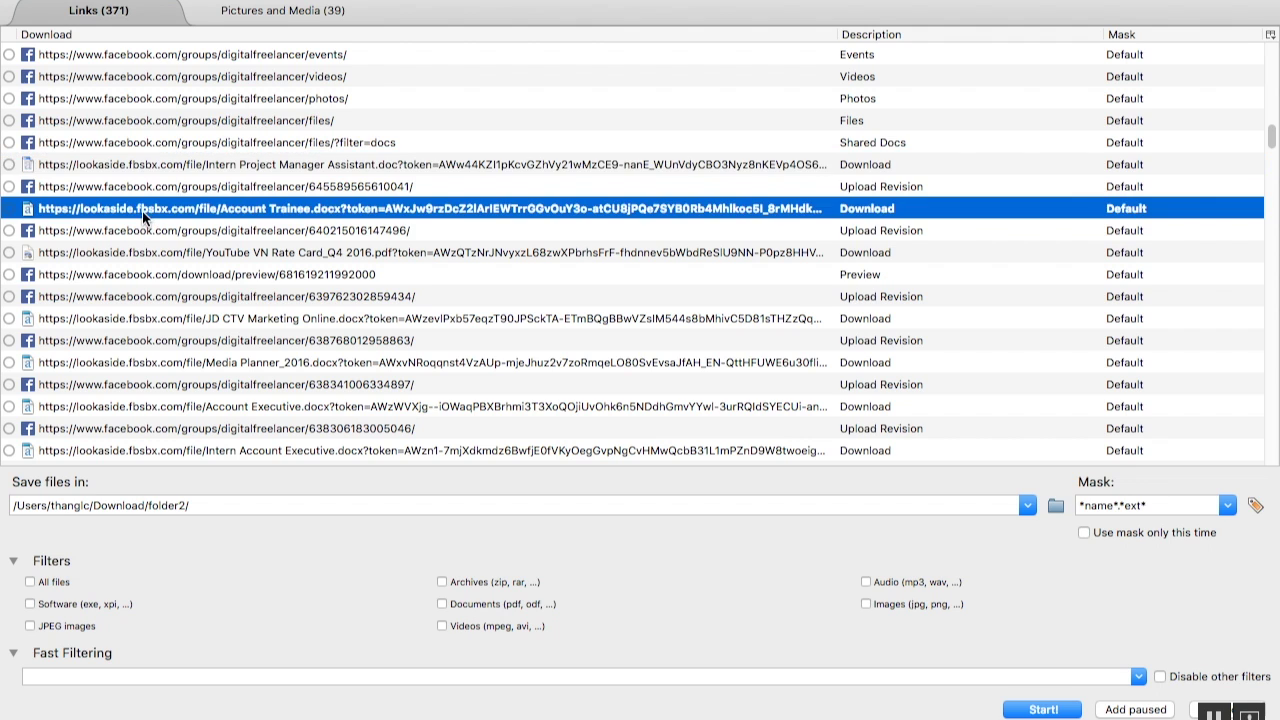
{"action": "left_click", "coordinate": [154, 163]}
{"action": "left_click", "coordinate": [136, 208]}
{"action": "left_click", "coordinate": [198, 164]}
{"action": "left_click", "coordinate": [170, 208]}
{"action": "left_click", "coordinate": [172, 231]}
{"action": "left_click", "coordinate": [176, 209]}
{"action": "left_click", "coordinate": [141, 252]}
{"action": "left_click", "coordinate": [122, 318]}
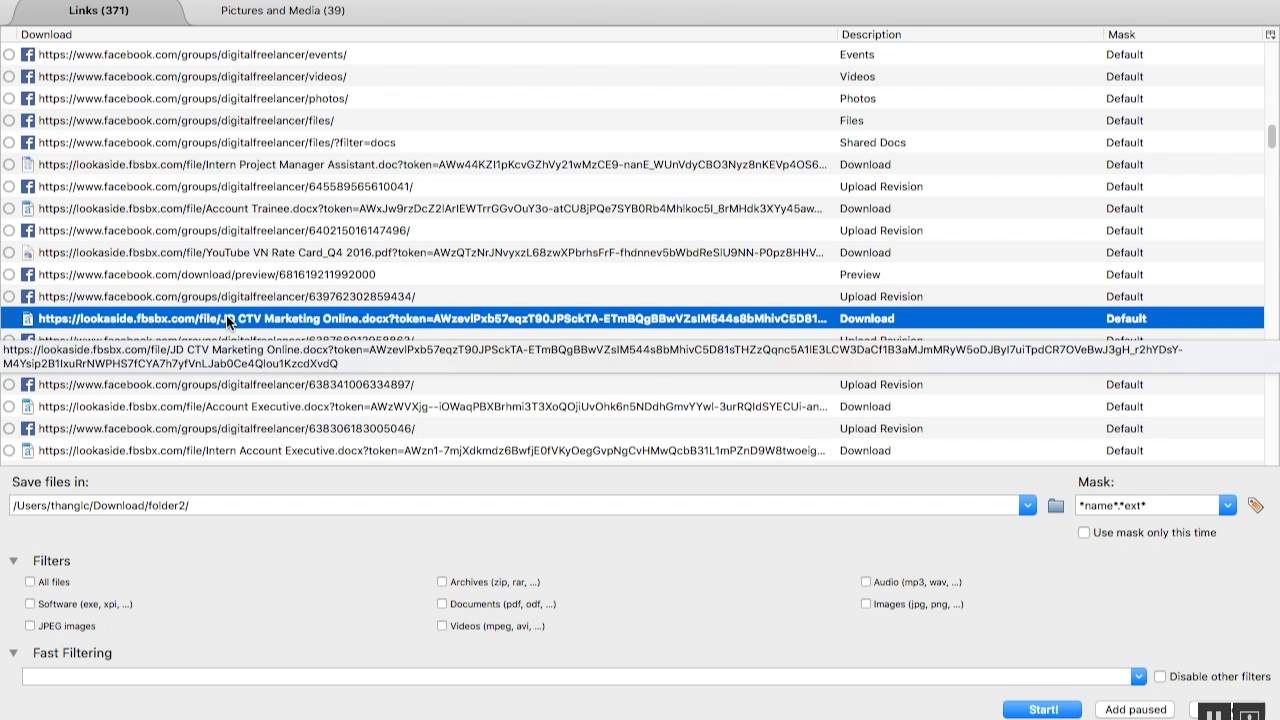
{"action": "left_click", "coordinate": [249, 248]}
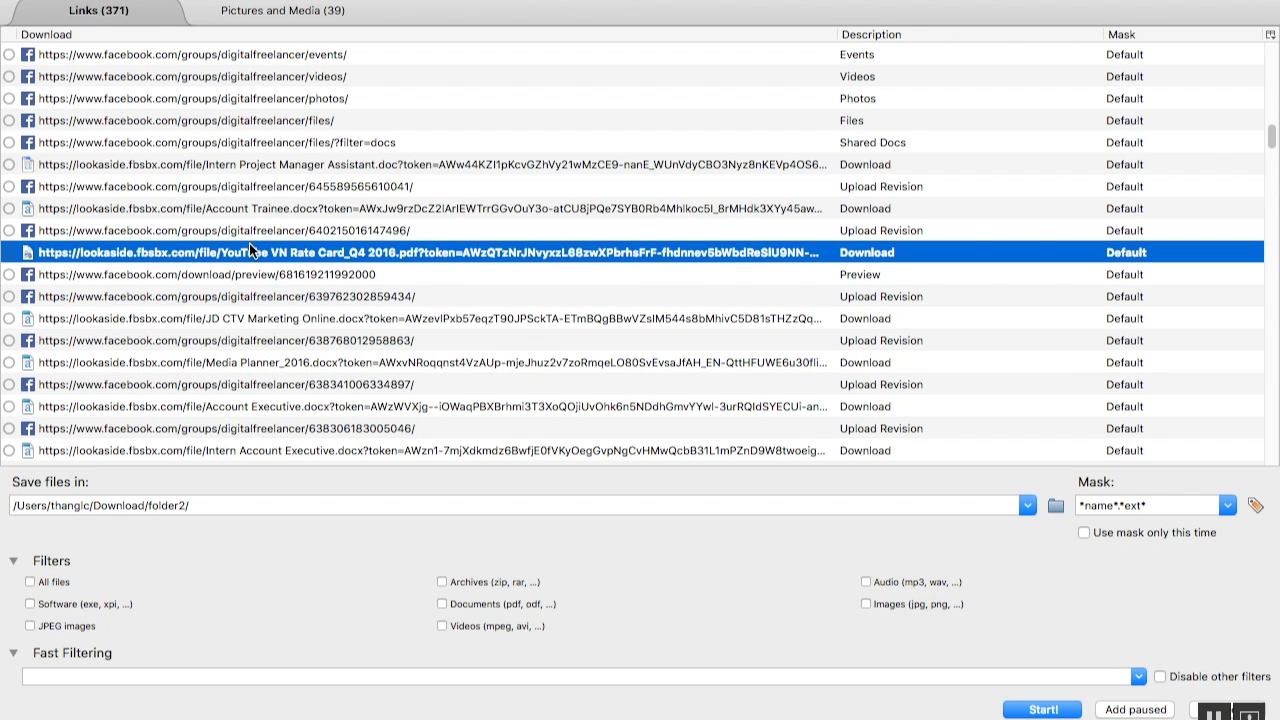
{"action": "left_click", "coordinate": [246, 208]}
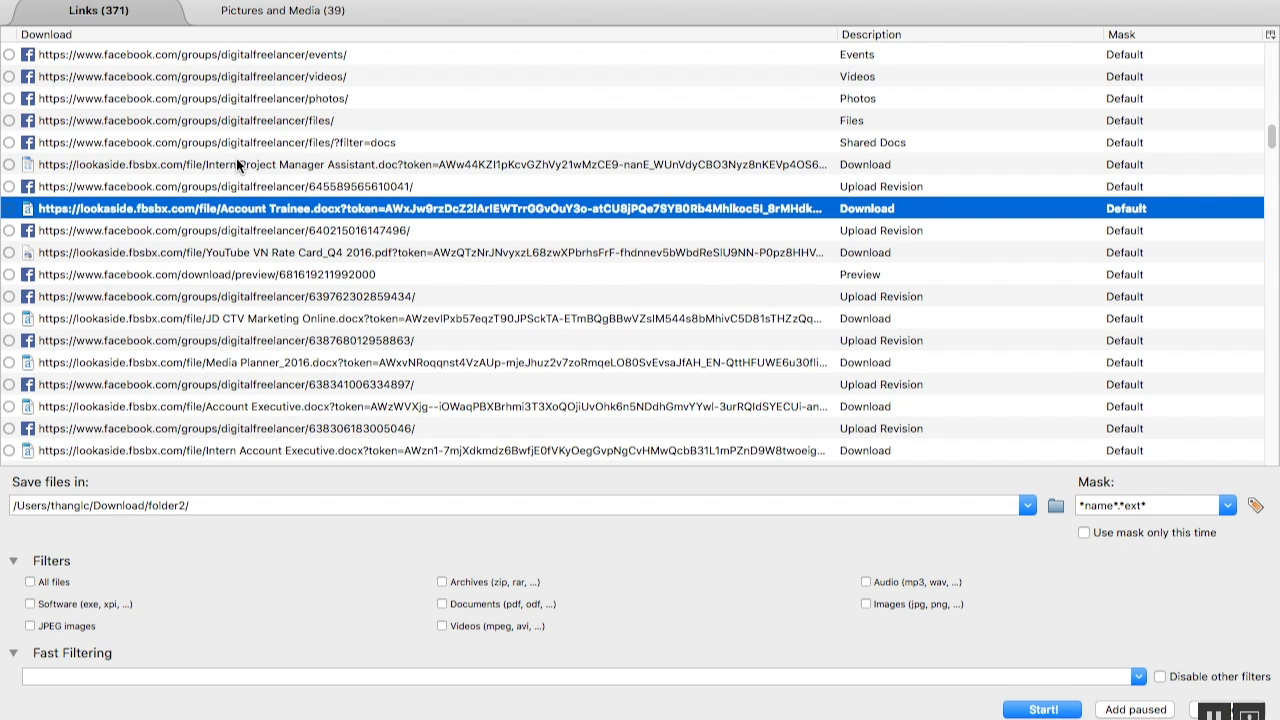
{"action": "left_click", "coordinate": [236, 162]}
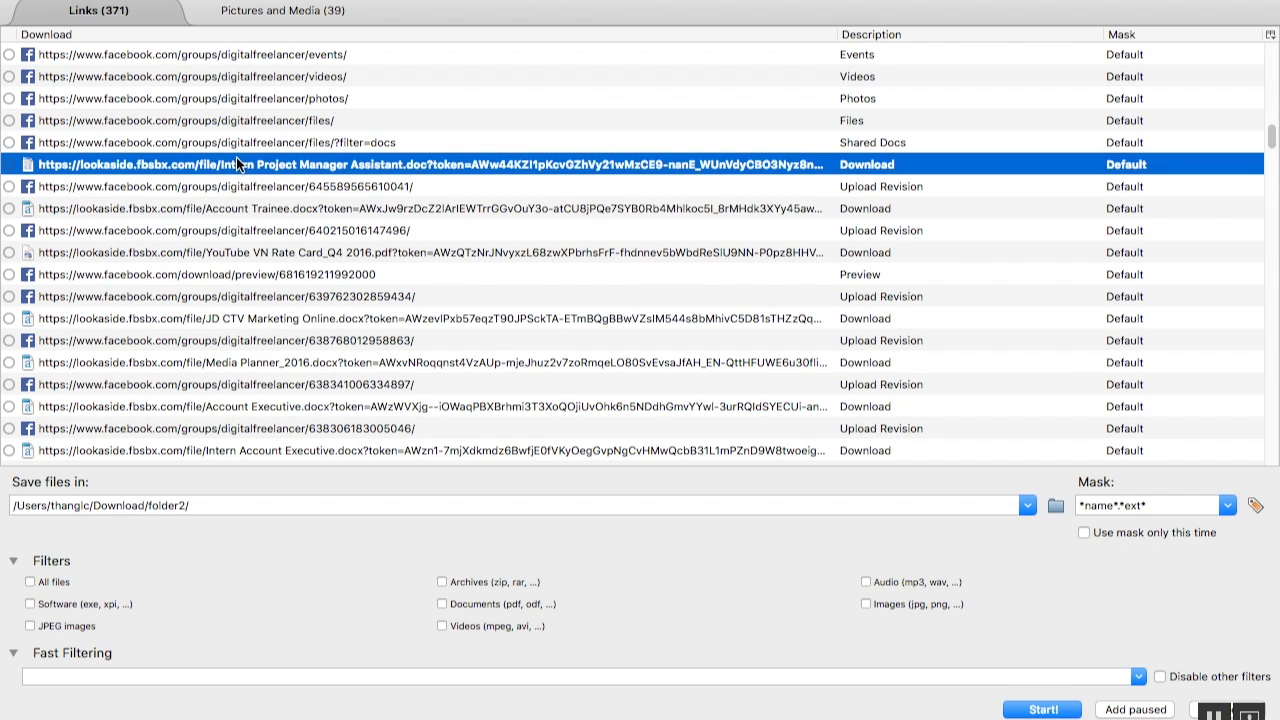
{"action": "left_click", "coordinate": [92, 676]}
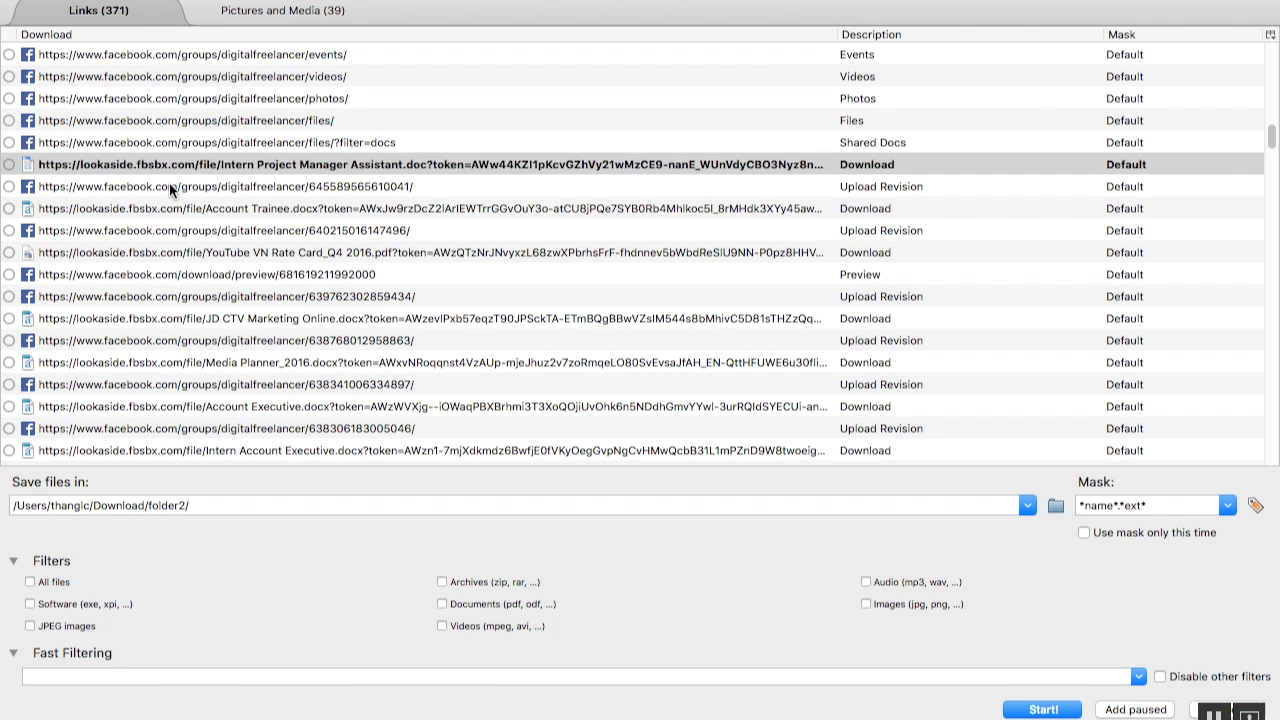
{"action": "left_click", "coordinate": [87, 208]}
{"action": "left_click", "coordinate": [115, 164]}
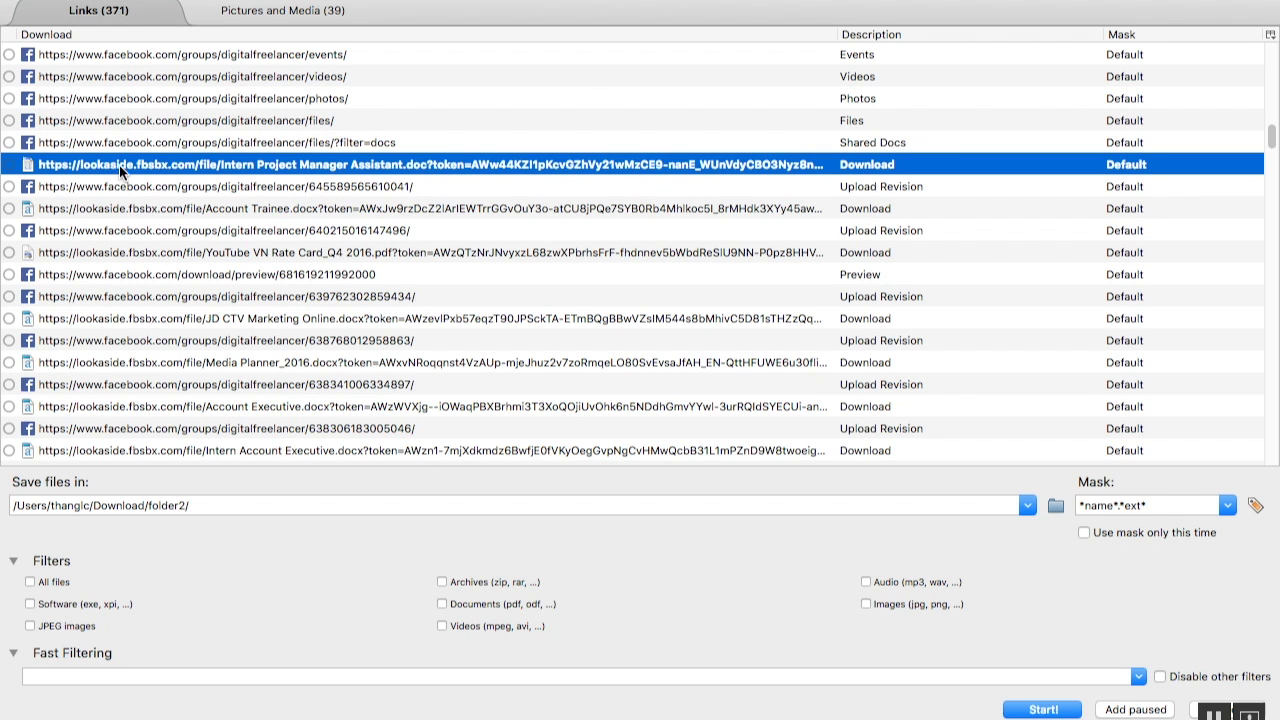
{"action": "left_click", "coordinate": [106, 212]}
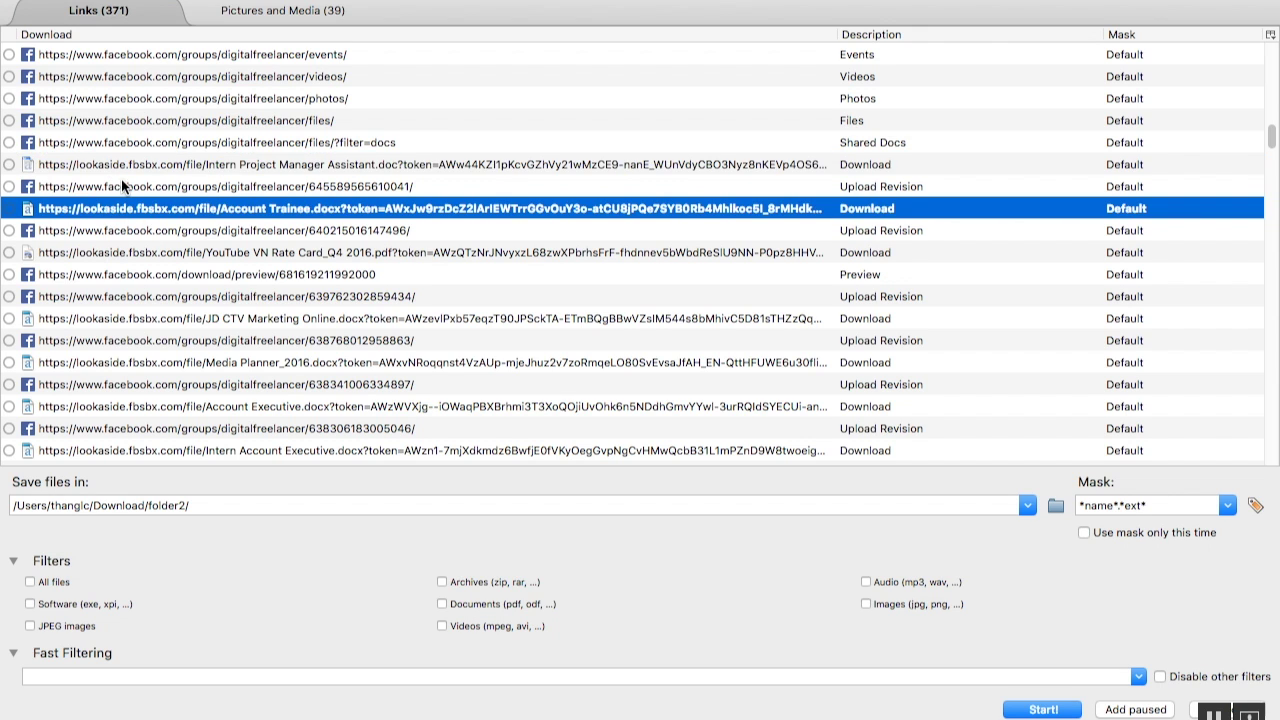
{"action": "left_click", "coordinate": [117, 166]}
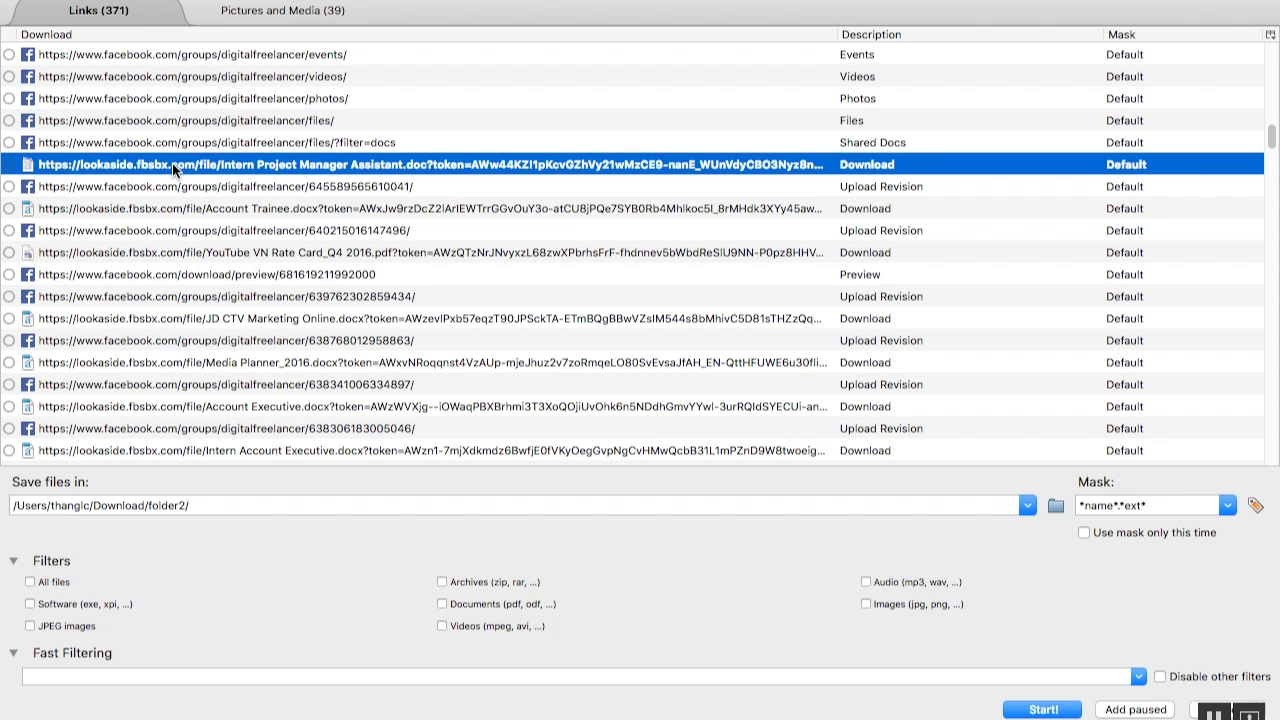
{"action": "left_click", "coordinate": [139, 208]}
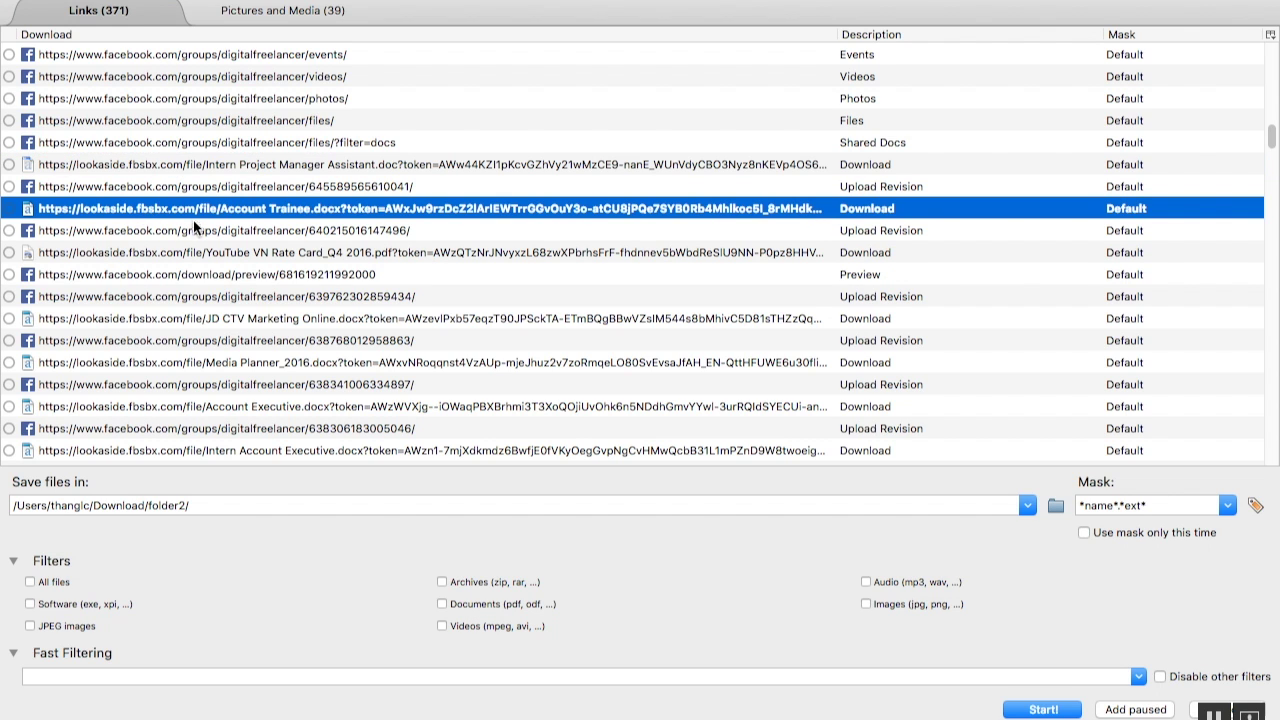
{"action": "left_click", "coordinate": [140, 254]}
{"action": "left_click", "coordinate": [199, 296]}
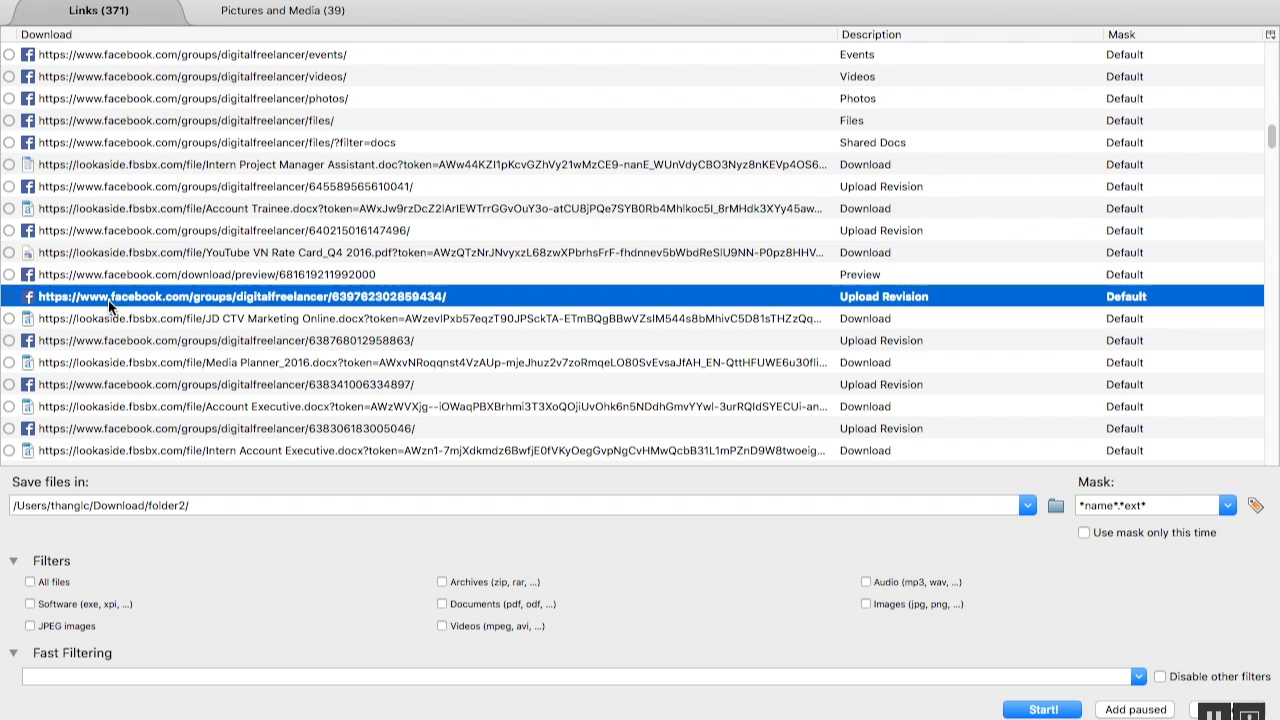
{"action": "left_click", "coordinate": [145, 325]}
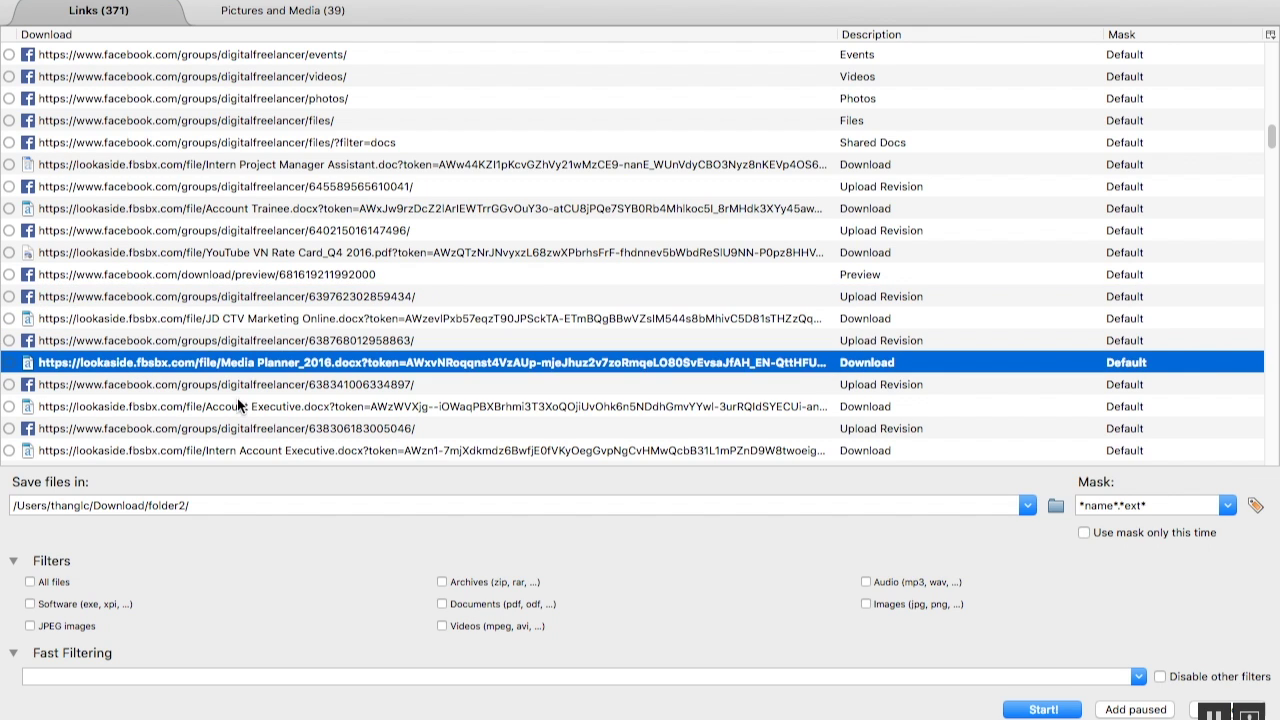
{"action": "left_click", "coordinate": [180, 405]}
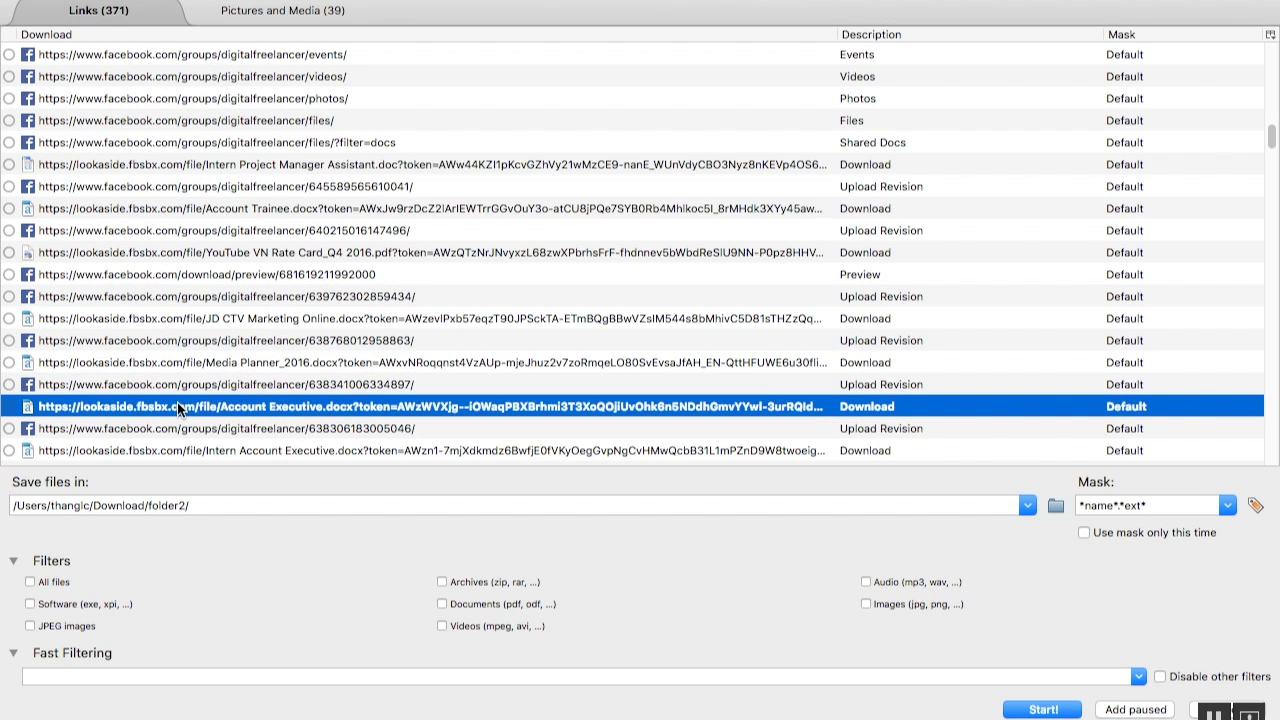
{"action": "left_click", "coordinate": [215, 450]}
{"action": "scroll", "coordinate": [273, 377], "scroll_direction": "down", "scroll_amount": 3}
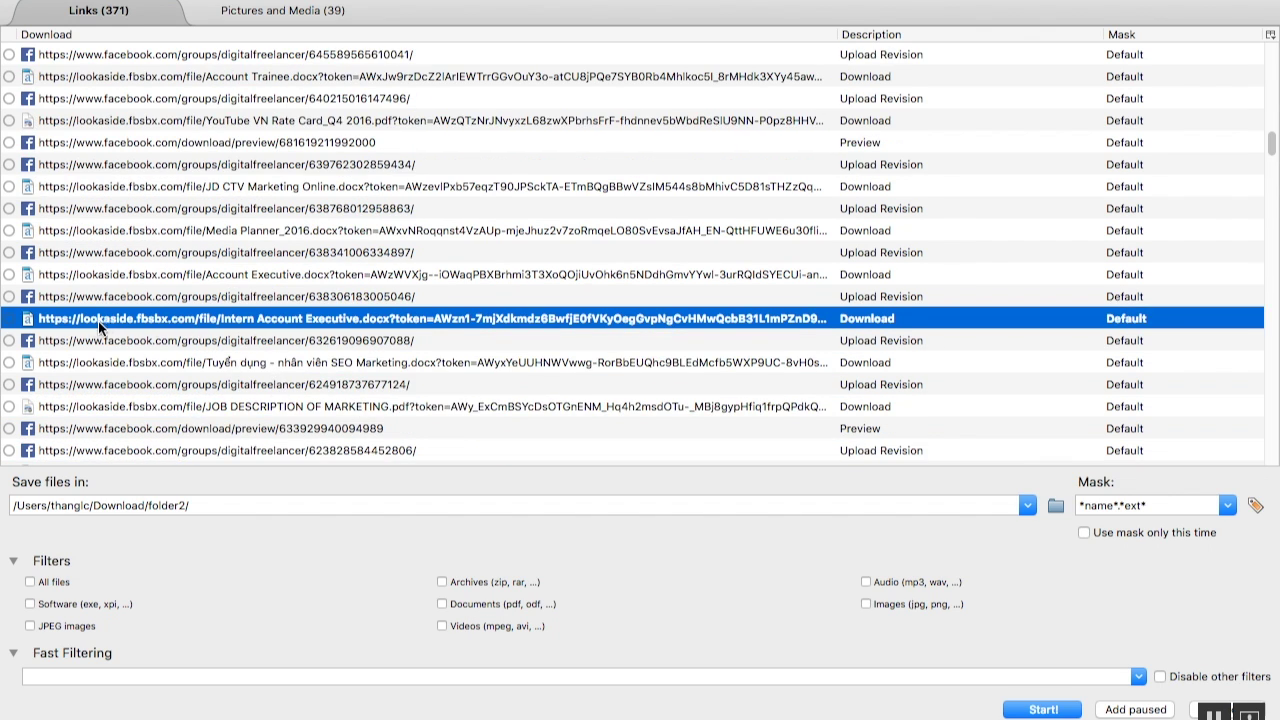
{"action": "left_click", "coordinate": [89, 229]}
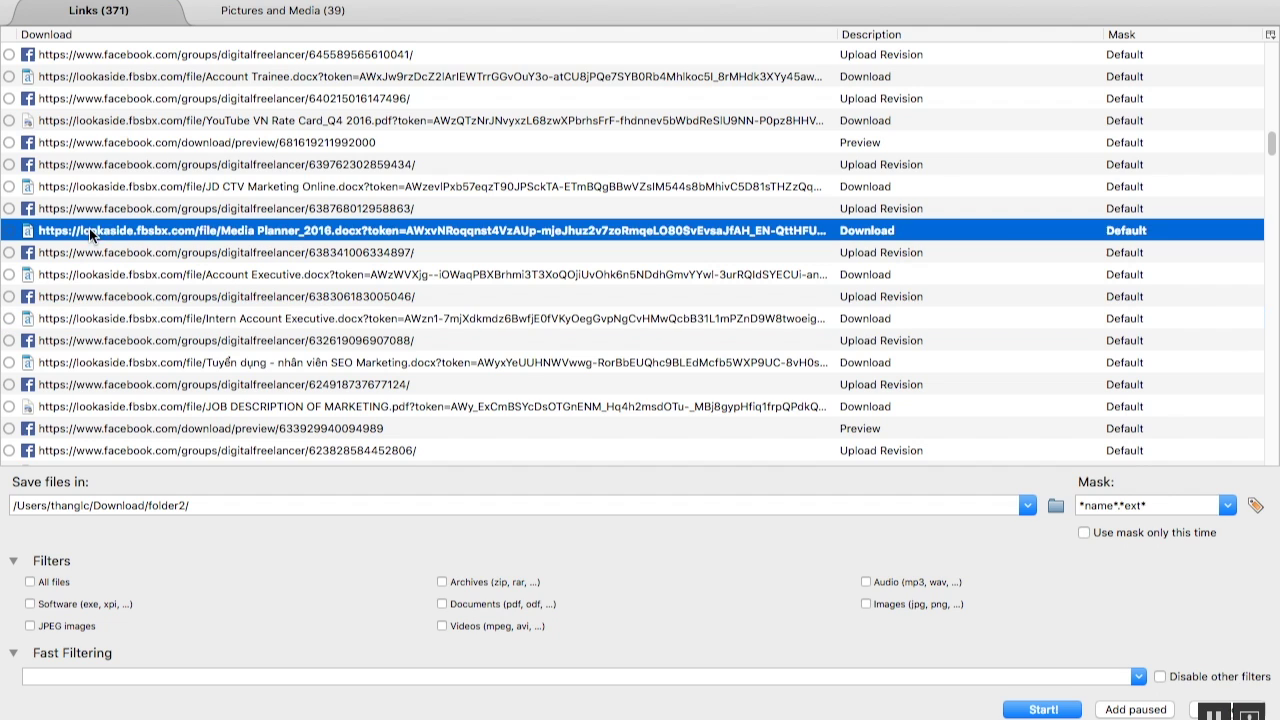
{"action": "left_click", "coordinate": [90, 273]}
{"action": "left_click", "coordinate": [87, 224]}
{"action": "left_click", "coordinate": [156, 677]}
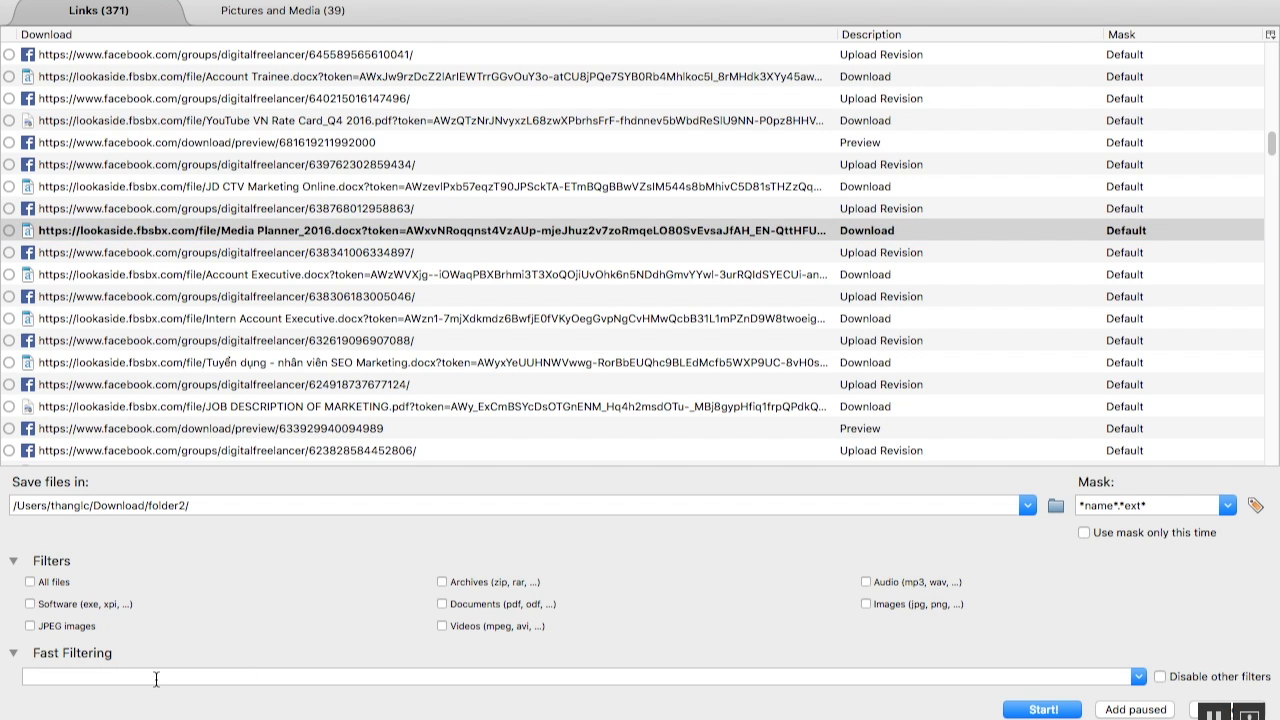
{"action": "type", "text": "htt"}
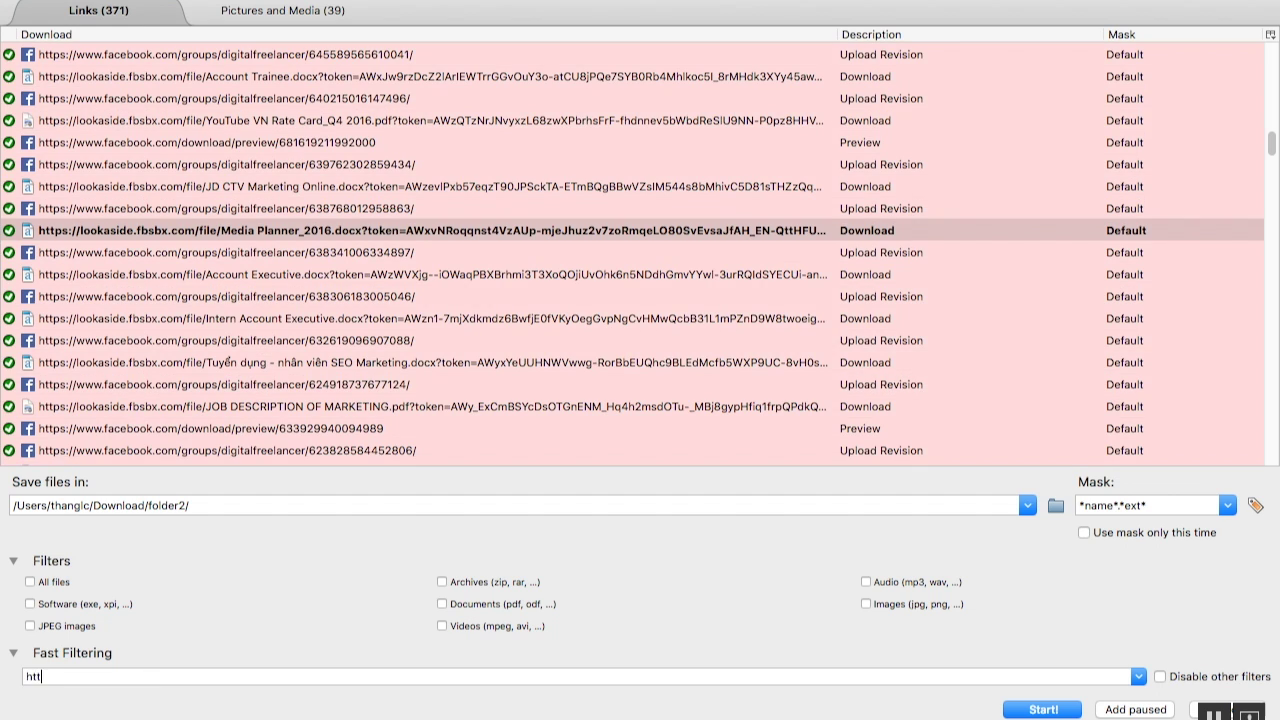
{"action": "type", "text": "ps://"}
{"action": "type", "text": "lookas"}
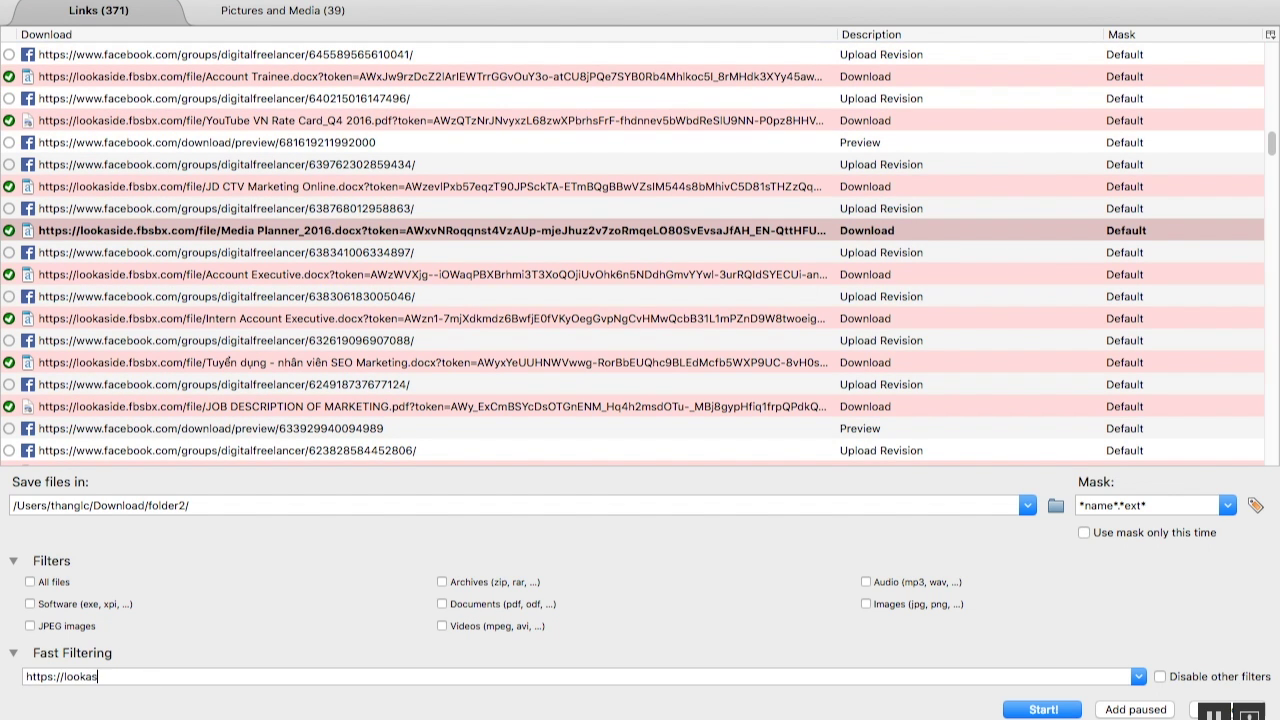
{"action": "type", "text": "ide.fb"}
{"action": "type", "text": "sbx."}
{"action": "type", "text": "com/file"}
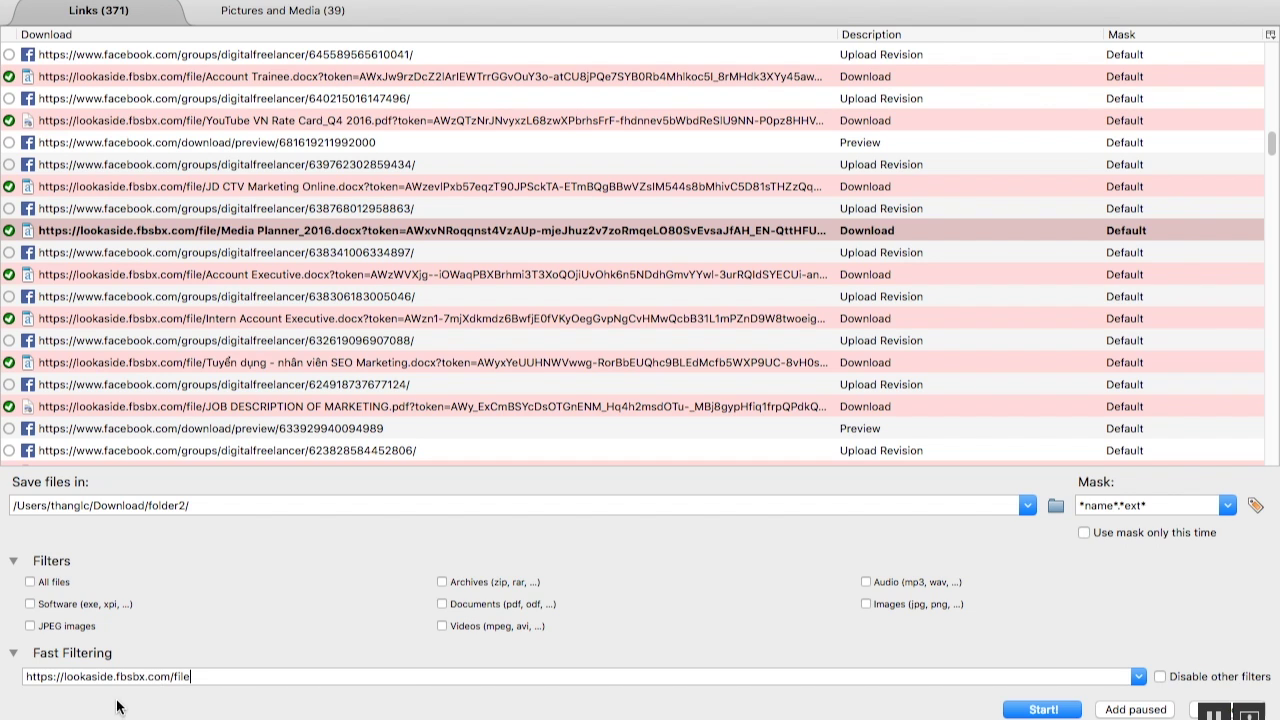
{"action": "key", "text": "ctrl+a"}
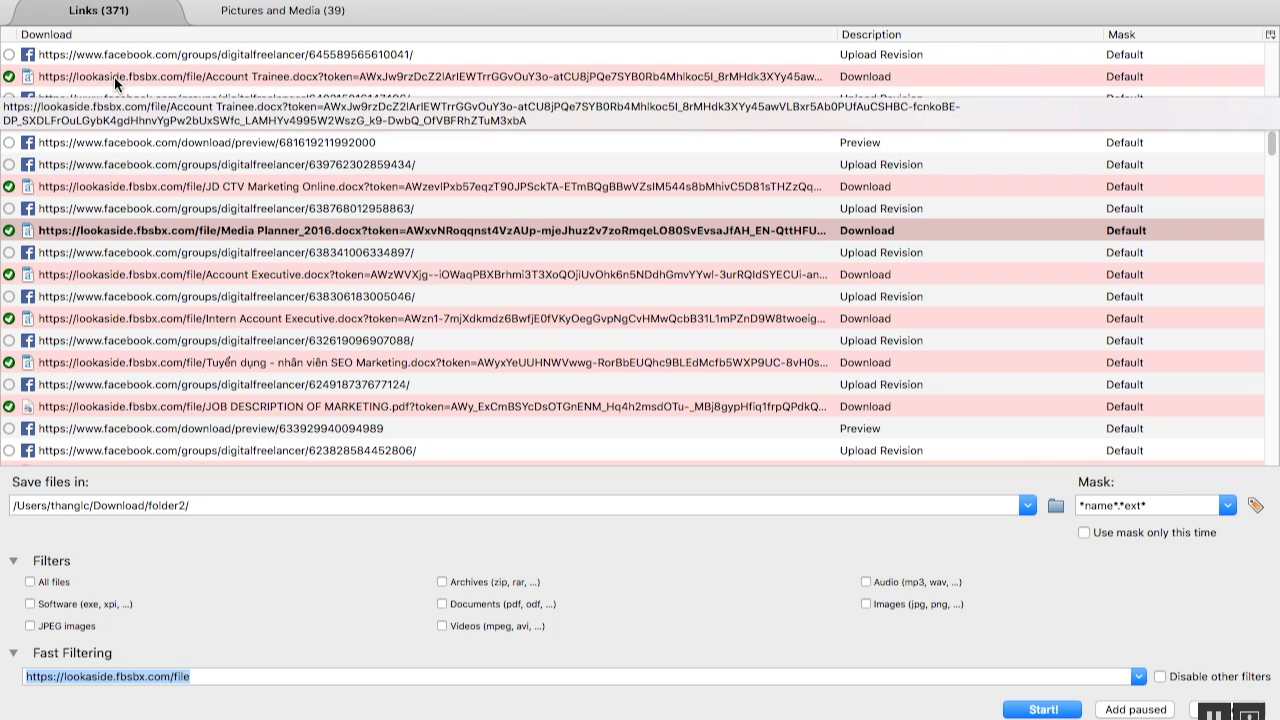
{"action": "left_click", "coordinate": [144, 186]}
{"action": "left_click", "coordinate": [205, 238]}
{"action": "left_click", "coordinate": [193, 276]}
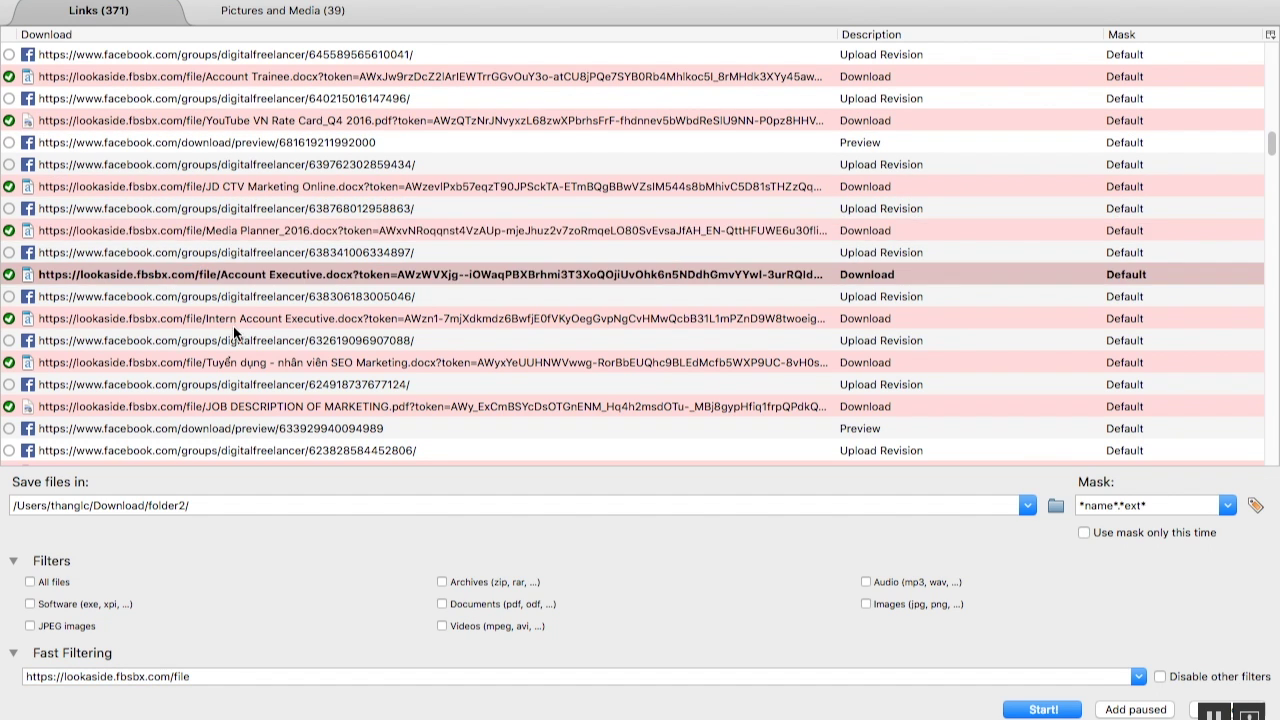
{"action": "left_click", "coordinate": [195, 321]}
{"action": "left_click", "coordinate": [196, 361]}
{"action": "left_click", "coordinate": [240, 408]}
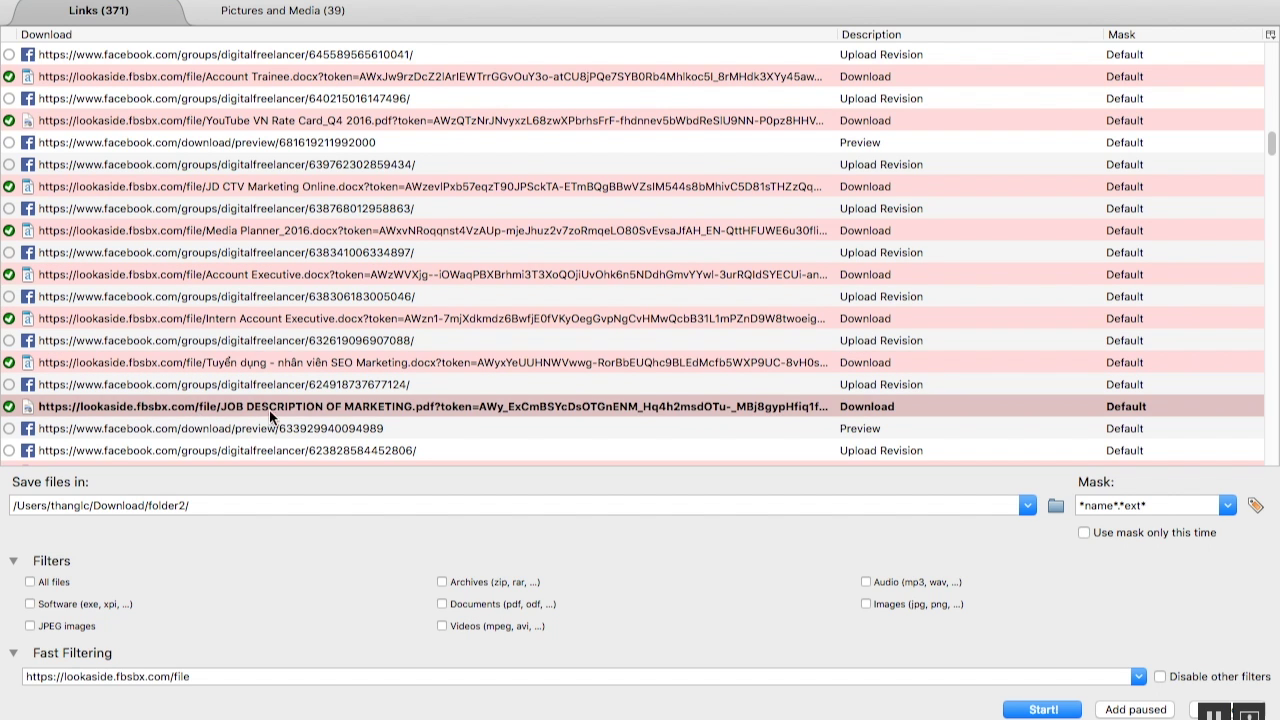
{"action": "scroll", "coordinate": [300, 412], "scroll_direction": "down", "scroll_amount": 3}
{"action": "left_click", "coordinate": [208, 406]}
{"action": "scroll", "coordinate": [380, 406], "scroll_direction": "down", "scroll_amount": 7}
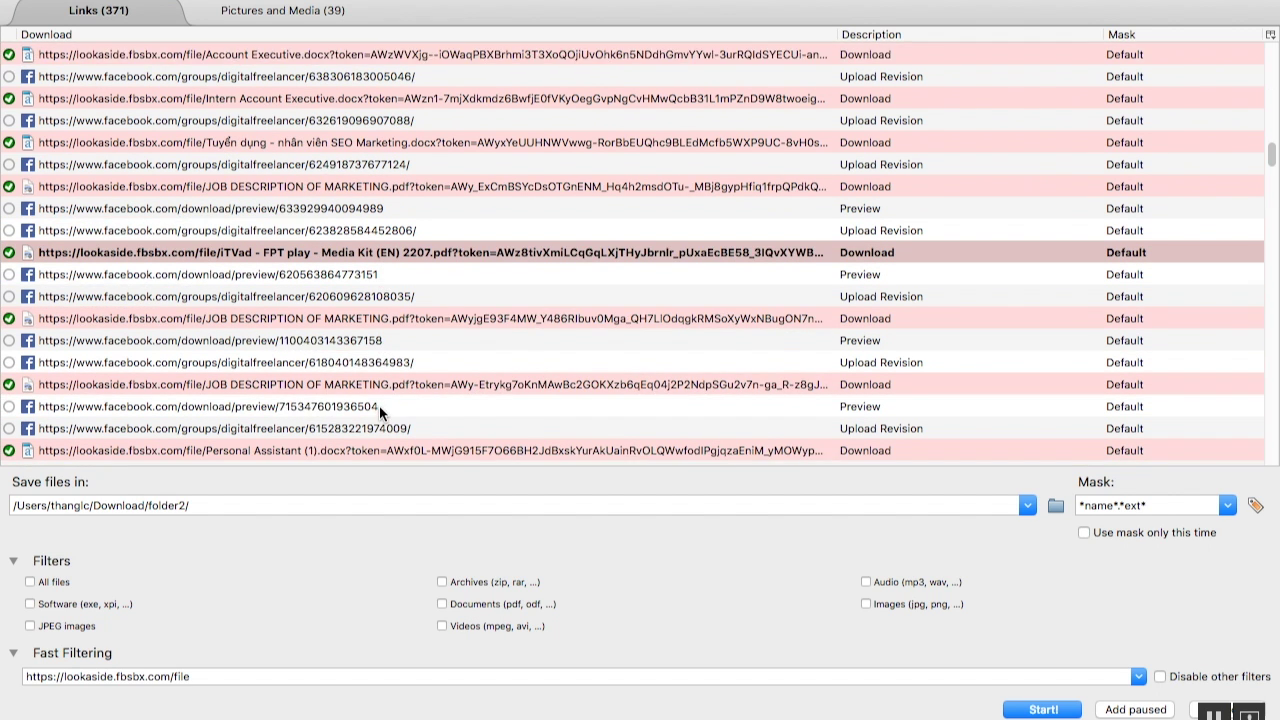
{"action": "scroll", "coordinate": [379, 405], "scroll_direction": "down", "scroll_amount": 1}
{"action": "left_click", "coordinate": [270, 296]}
{"action": "left_click", "coordinate": [267, 363]}
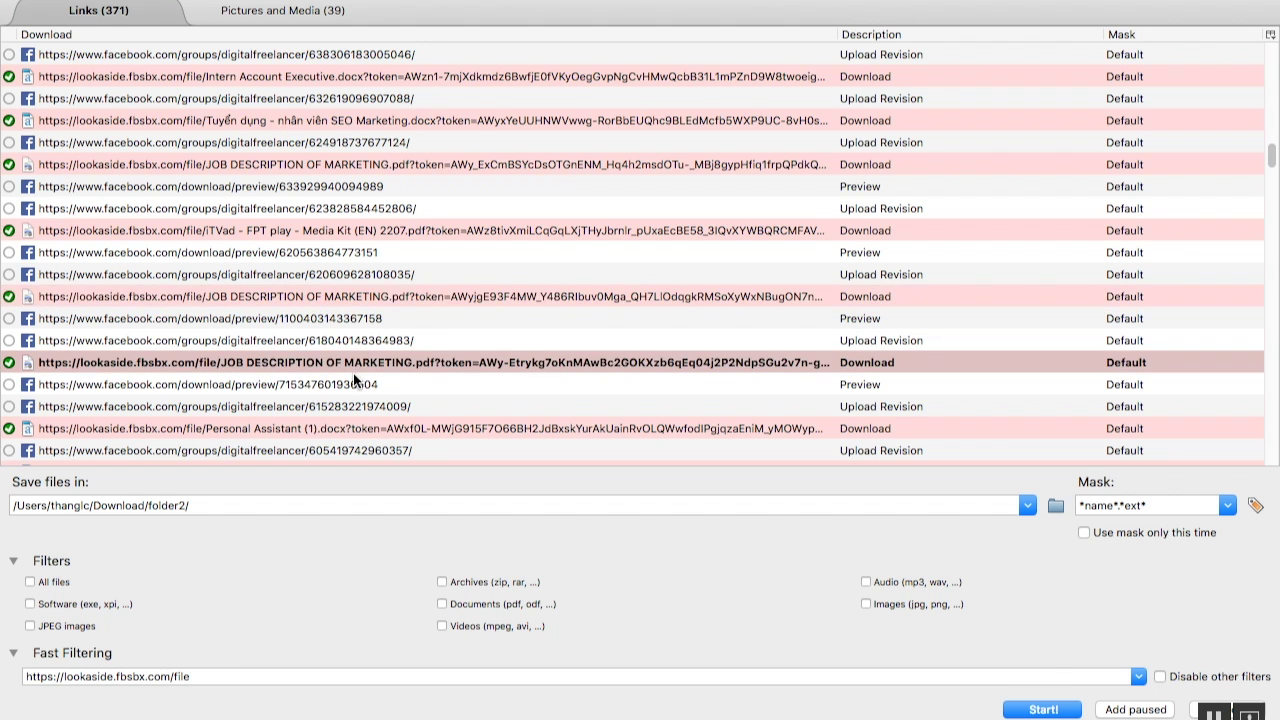
{"action": "scroll", "coordinate": [300, 360], "scroll_direction": "down", "scroll_amount": 4}
{"action": "left_click", "coordinate": [232, 338]}
{"action": "left_click", "coordinate": [236, 382]}
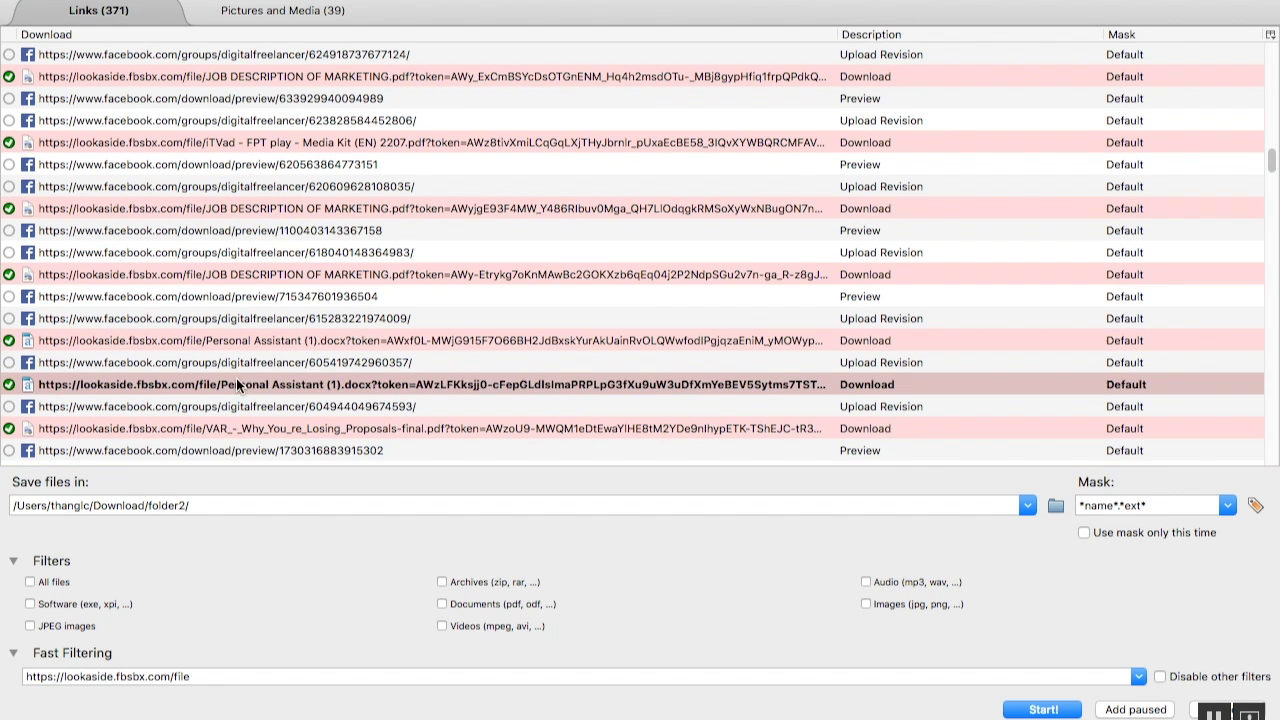
{"action": "left_click", "coordinate": [259, 429]}
{"action": "scroll", "coordinate": [396, 388], "scroll_direction": "down", "scroll_amount": 2}
{"action": "scroll", "coordinate": [396, 389], "scroll_direction": "down", "scroll_amount": 14}
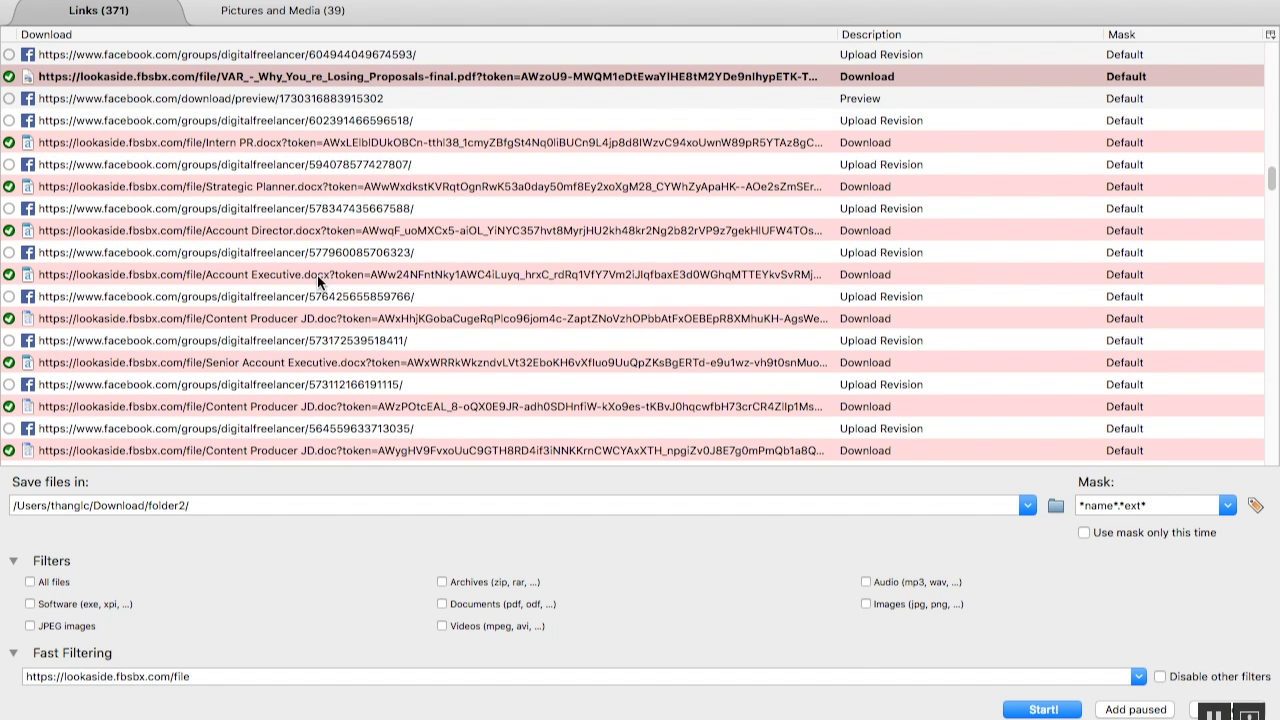
{"action": "left_click", "coordinate": [317, 275]}
{"action": "left_click", "coordinate": [332, 319]}
{"action": "left_click", "coordinate": [365, 362]}
{"action": "left_click", "coordinate": [339, 406]}
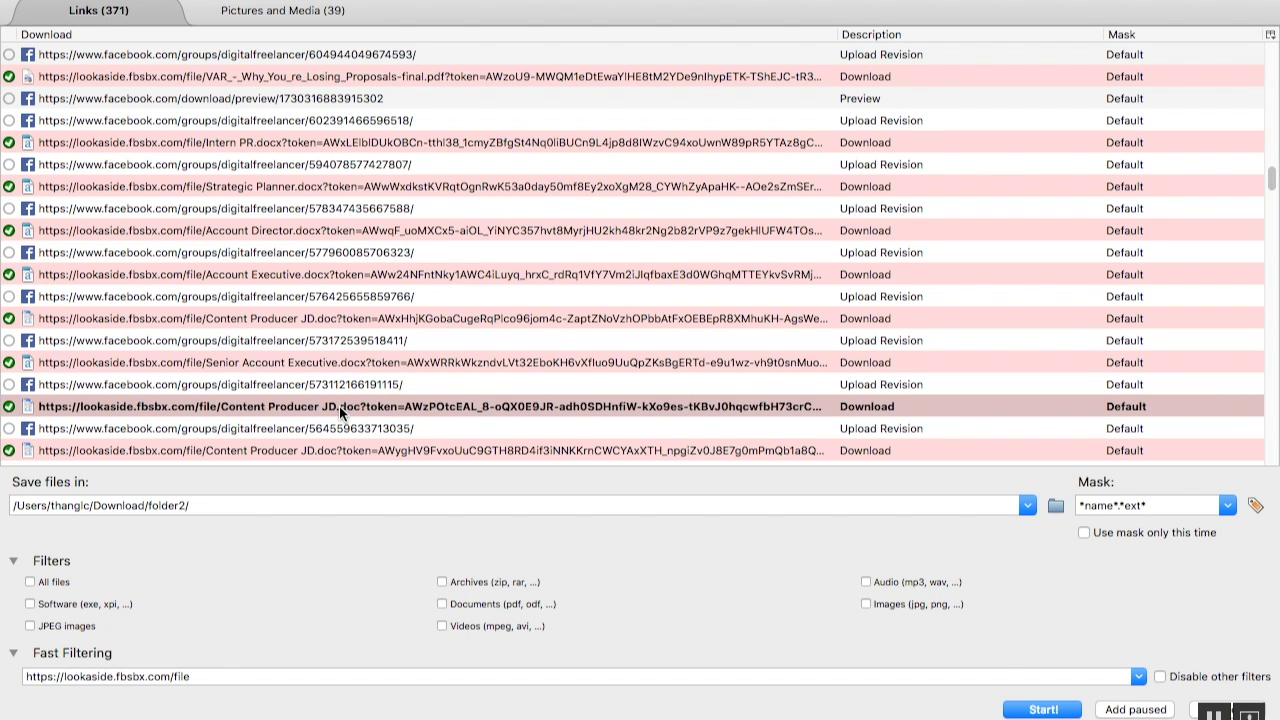
{"action": "scroll", "coordinate": [398, 405], "scroll_direction": "down", "scroll_amount": 4}
{"action": "scroll", "coordinate": [398, 405], "scroll_direction": "down", "scroll_amount": 5}
{"action": "scroll", "coordinate": [312, 389], "scroll_direction": "down", "scroll_amount": 9}
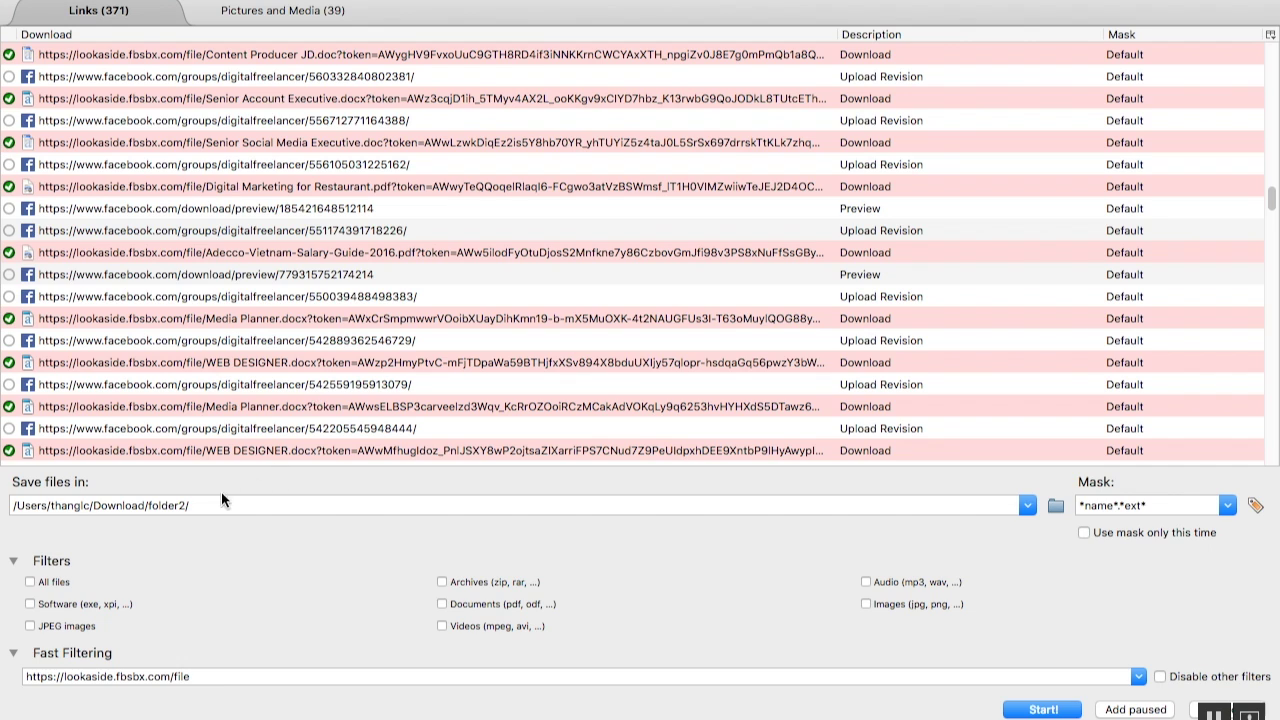
Step: Change the 'Save files in' destination from folder2 to folder3
{"action": "key", "text": "BackSpace"}
{"action": "key", "text": "BackSpace"}
{"action": "type", "text": "3"}
{"action": "left_click", "coordinate": [520, 370]}
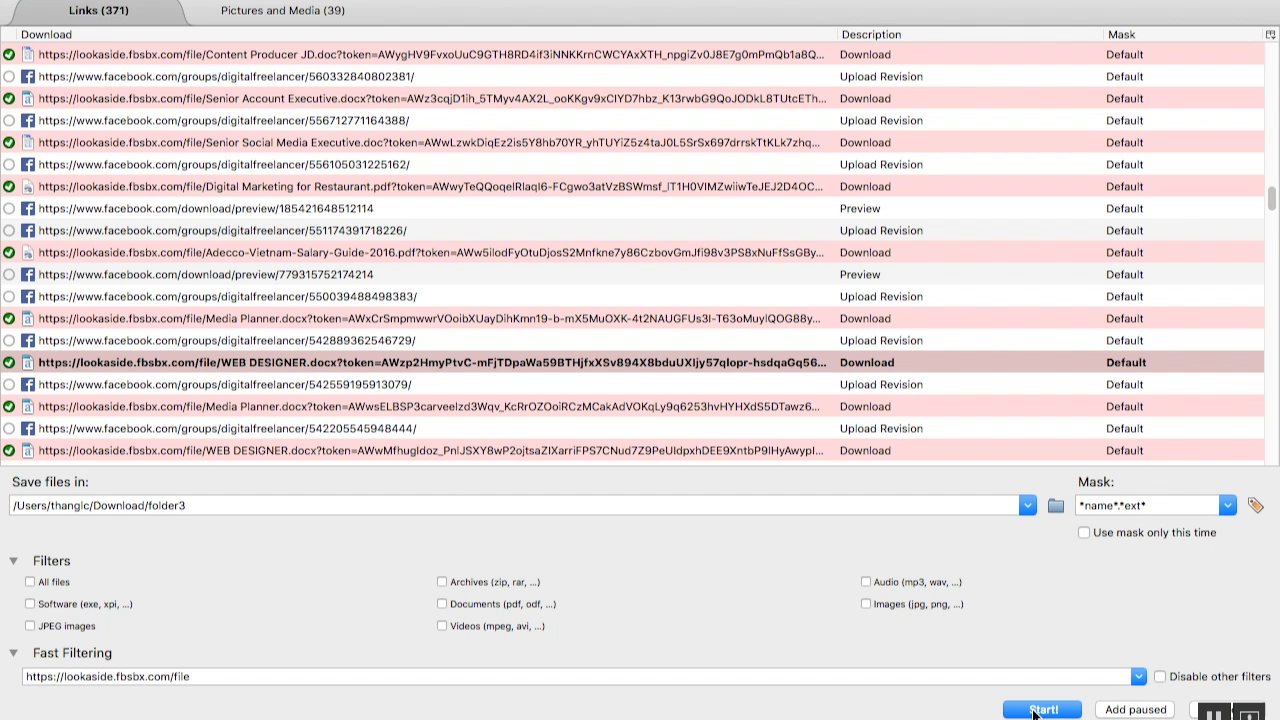
Step: Start downloading all checked lookaside file links into folder3
{"action": "left_click", "coordinate": [1040, 709]}
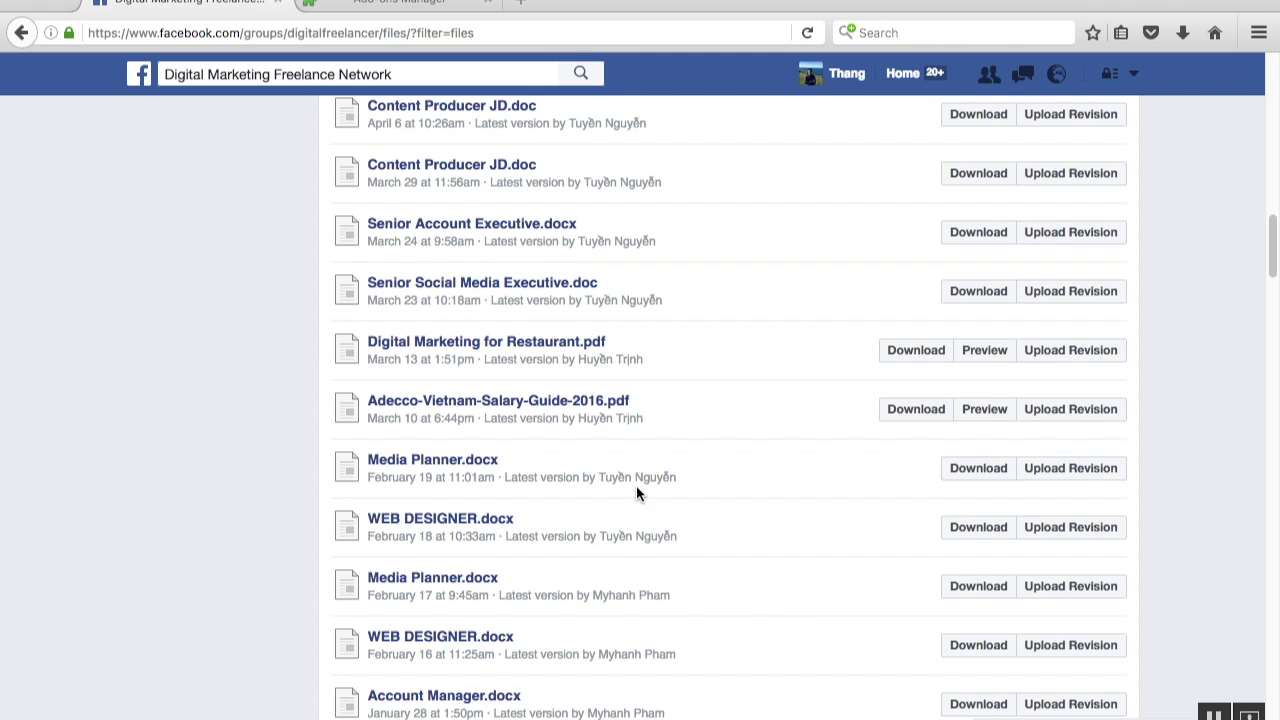